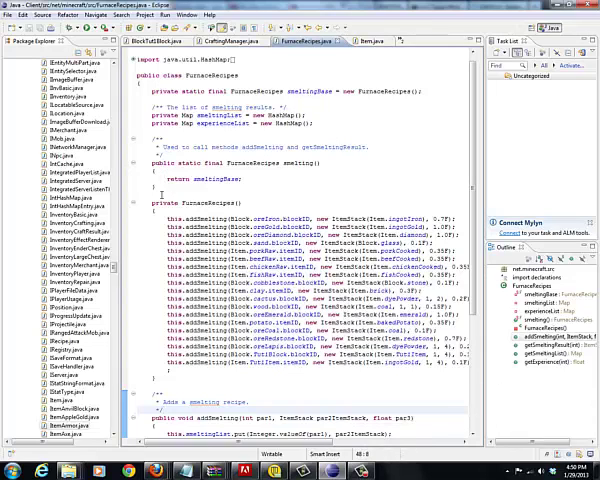
Copy the helmetDiamond definition line in Item.java and paste it on a new line after TutItem.
click(368, 41)
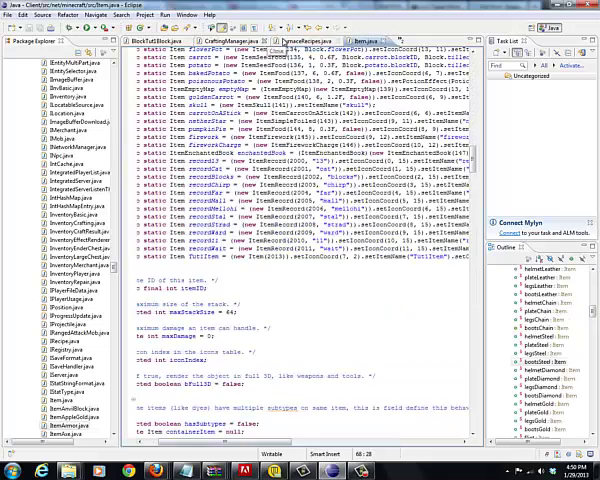
click(300, 41)
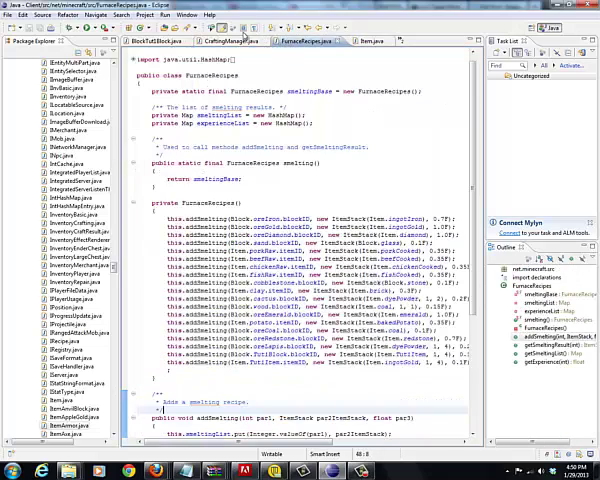
click(368, 41)
scroll(386, 295, up, 5)
scroll(386, 295, up, 5)
scroll(386, 295, up, 5)
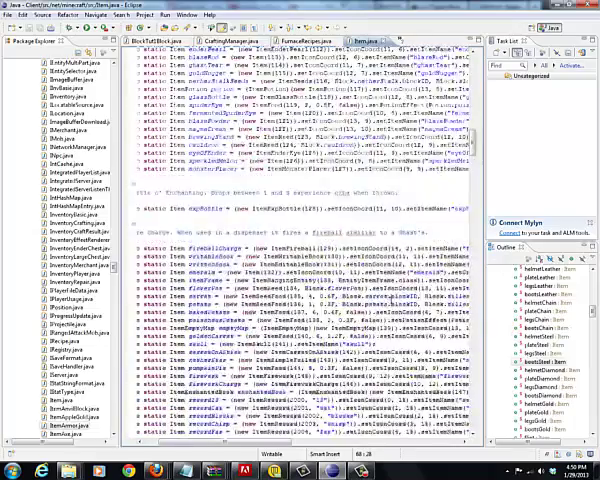
scroll(386, 295, up, 5)
scroll(386, 295, up, 5)
scroll(386, 295, up, 5)
scroll(386, 295, up, 5)
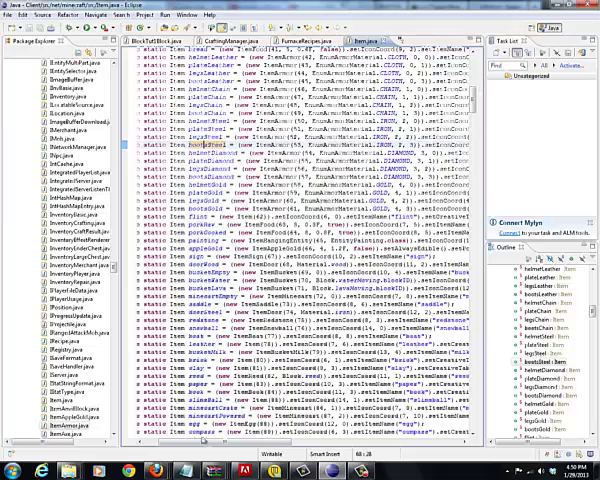
drag(240, 443, 212, 443)
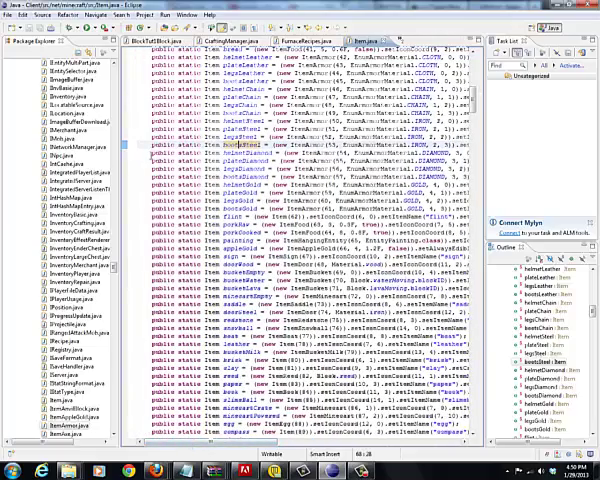
drag(152, 152, 250, 152)
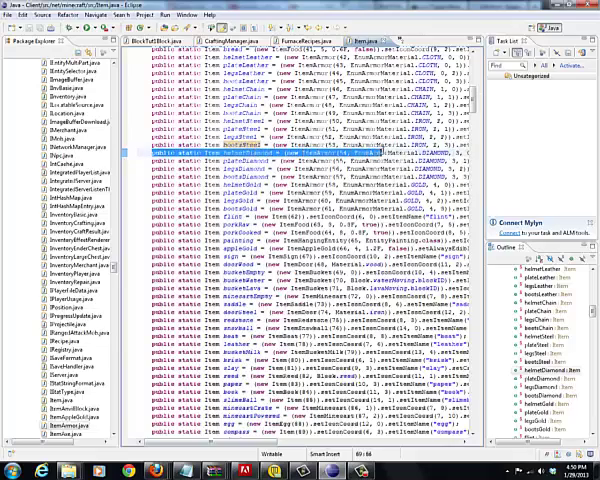
drag(445, 152, 470, 152)
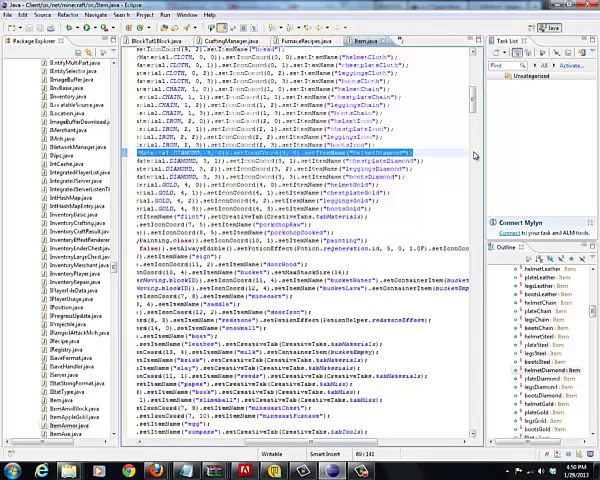
drag(472, 105, 478, 140)
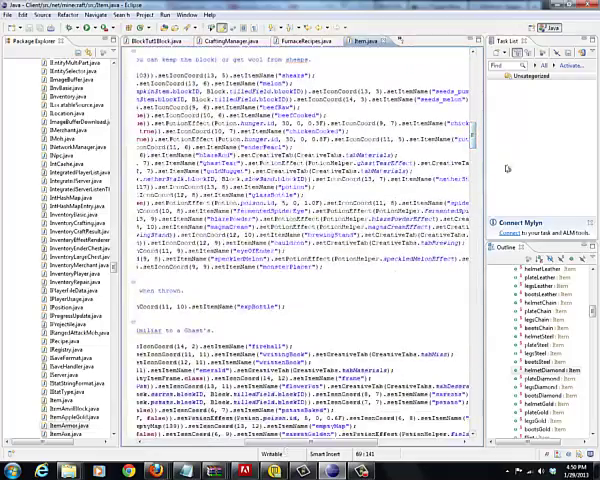
drag(475, 140, 473, 160)
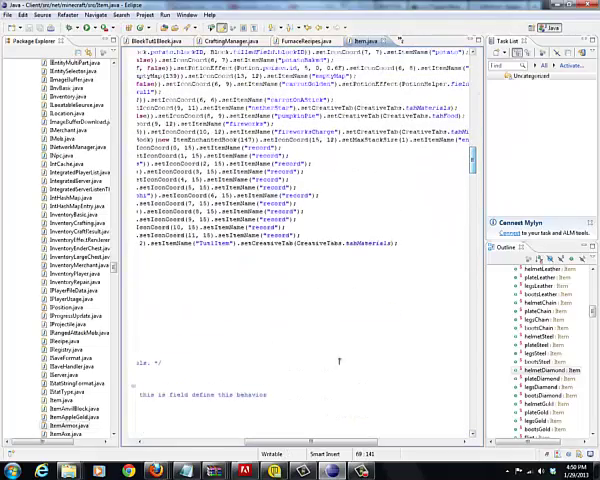
mouse_move(320, 443)
mouse_down()
mouse_move(205, 440)
mouse_move(310, 443)
mouse_up()
click(402, 243)
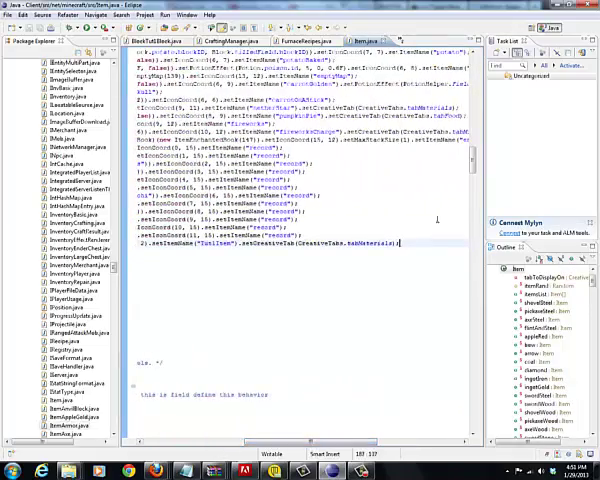
key(Return)
key(ctrl+v)
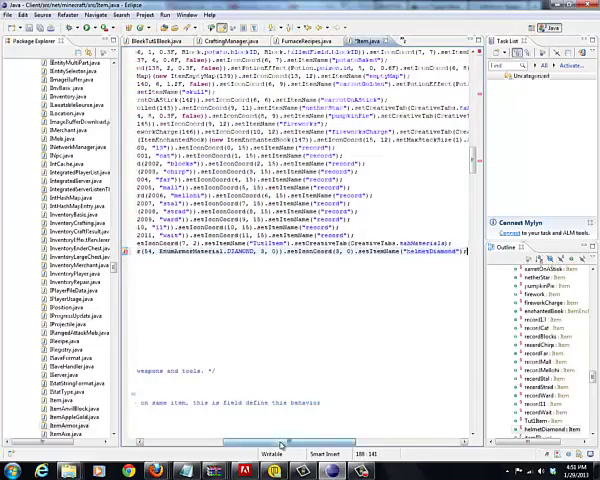
drag(280, 443, 150, 443)
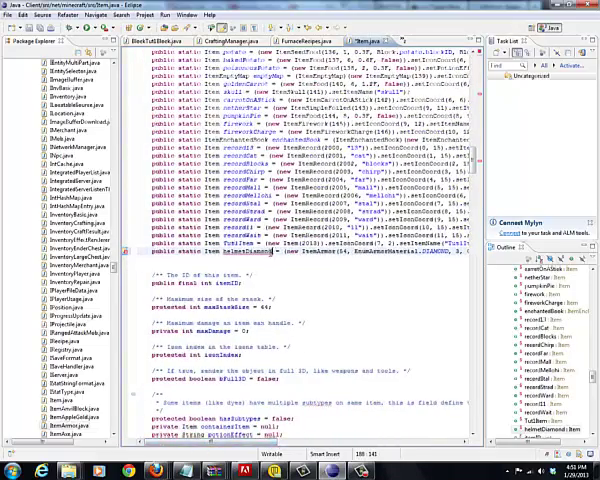
text(TunI)
text(Helmet)
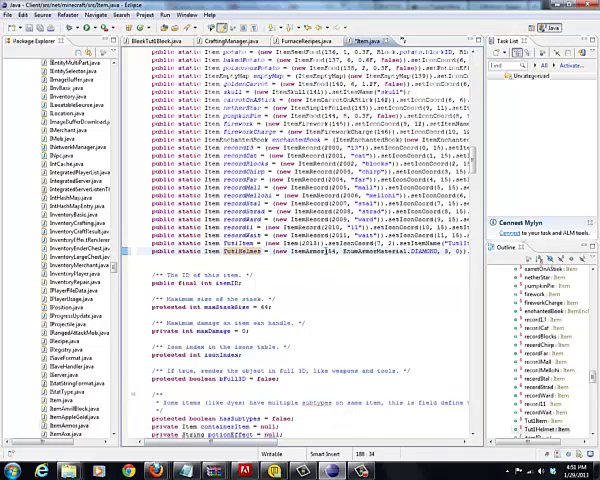
Rename the pasted helmet to TutHelmet, save, and test-launch Minecraft to world selection.
click(356, 243)
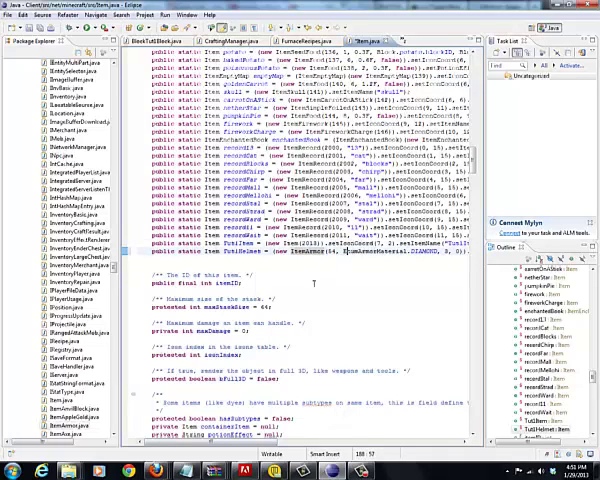
mouse_move(235, 443)
mouse_down()
mouse_move(333, 443)
mouse_move(261, 443)
mouse_up()
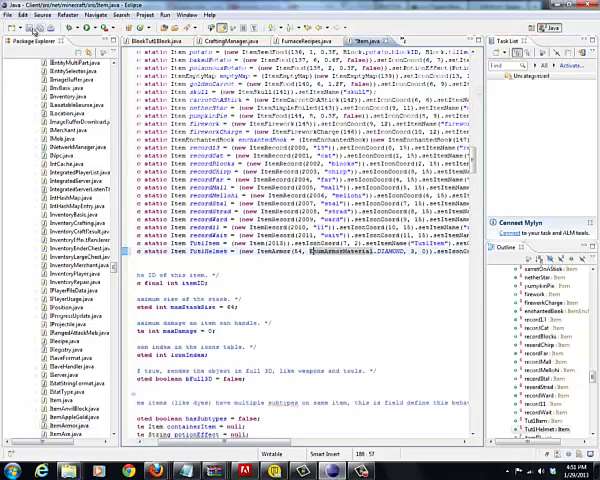
key(ctrl+s)
key(ctrl+F11)
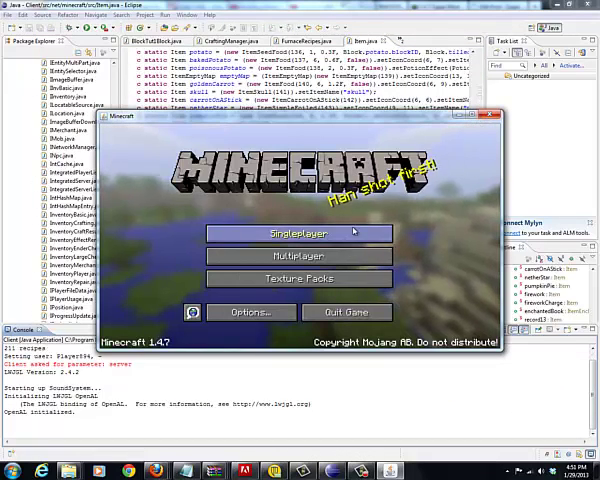
click(299, 233)
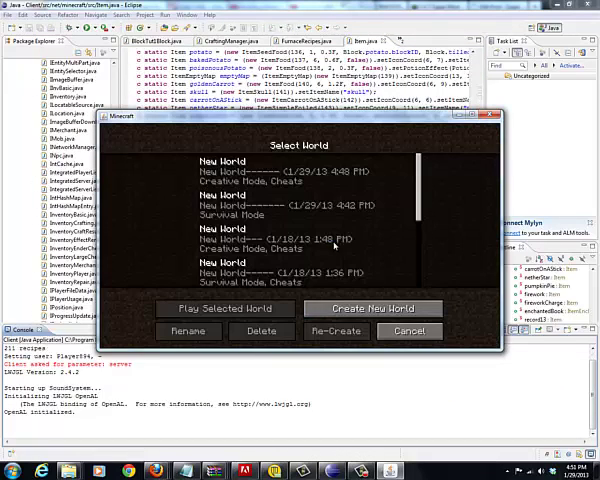
click(492, 117)
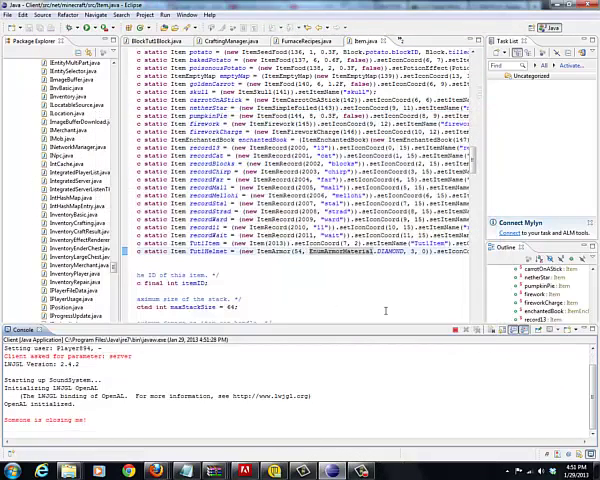
click(585, 331)
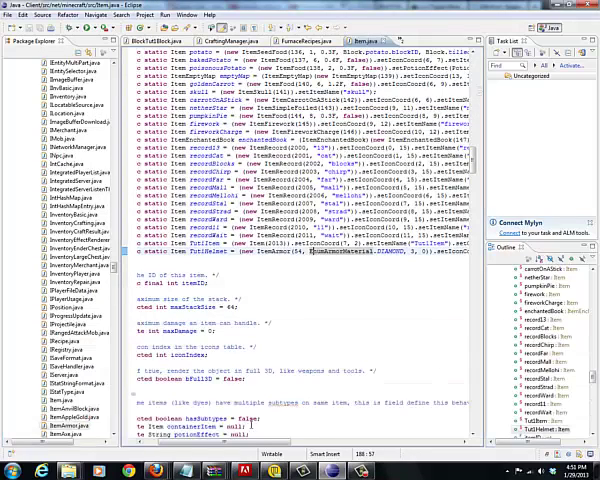
drag(255, 443, 380, 443)
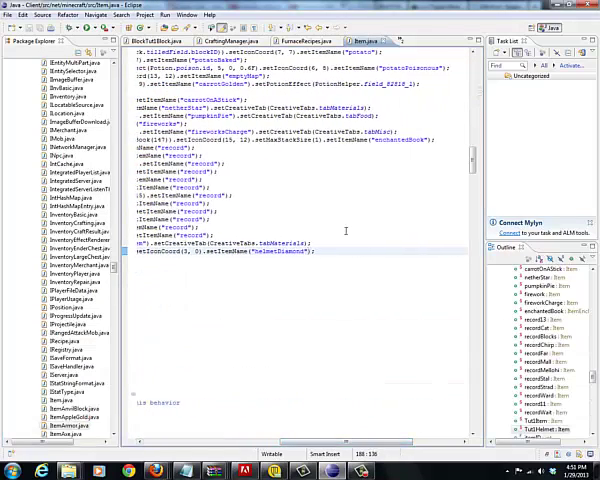
text(.)
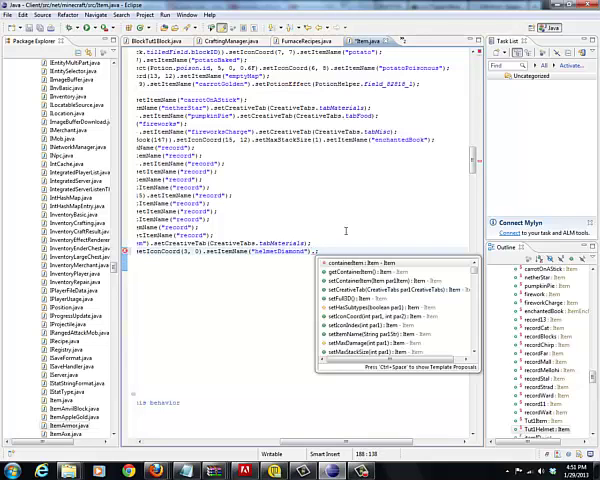
Add TutHelmet to the Combat creative tab with setCreativeTab and test-launch Minecraft.
key(Return)
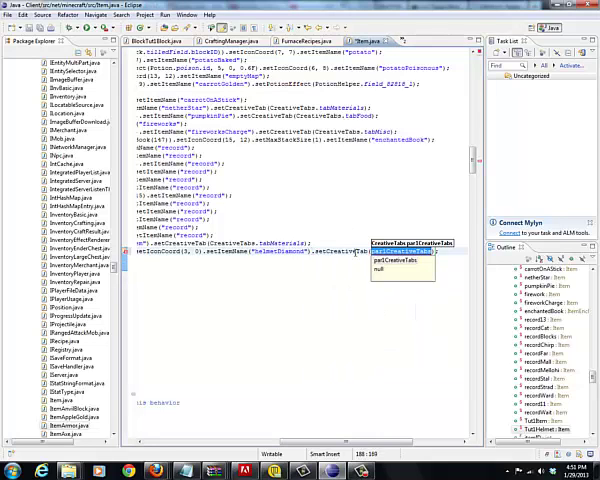
text(C)
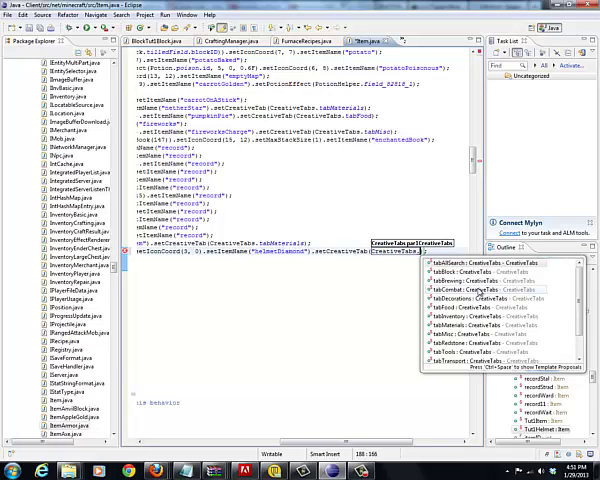
double_click(487, 289)
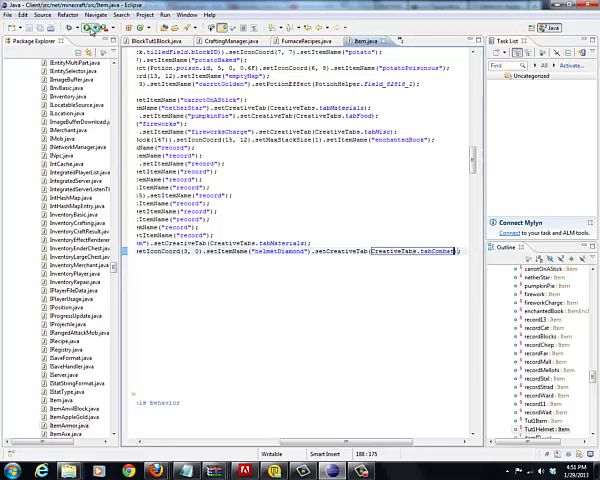
click(103, 27)
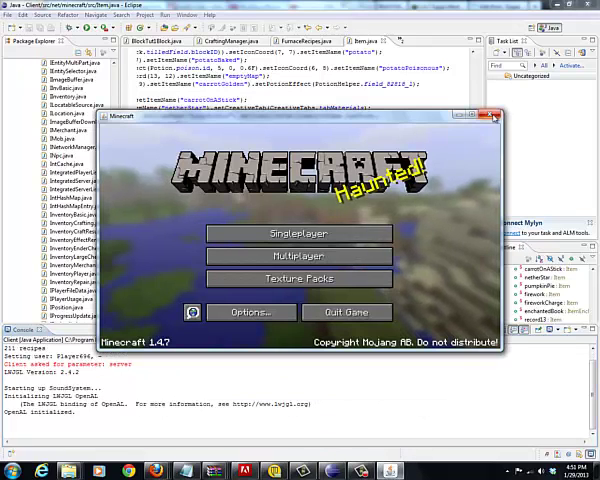
click(399, 121)
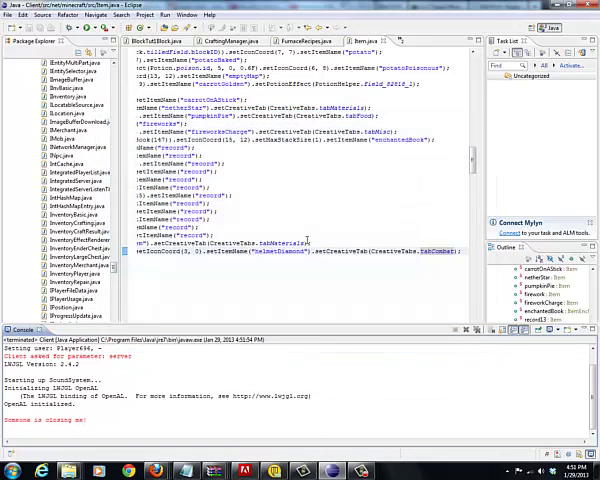
Change the helmet's item name from helmetDiamond to helmetTut1 and relaunch Minecraft.
double_click(365, 41)
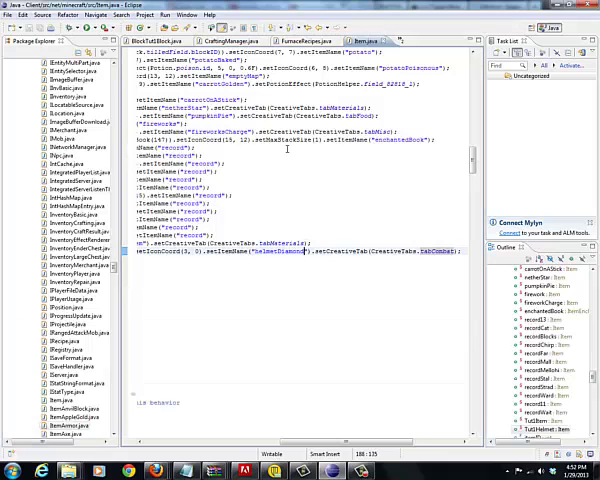
key(BackSpace)
key(BackSpace)
key(BackSpace)
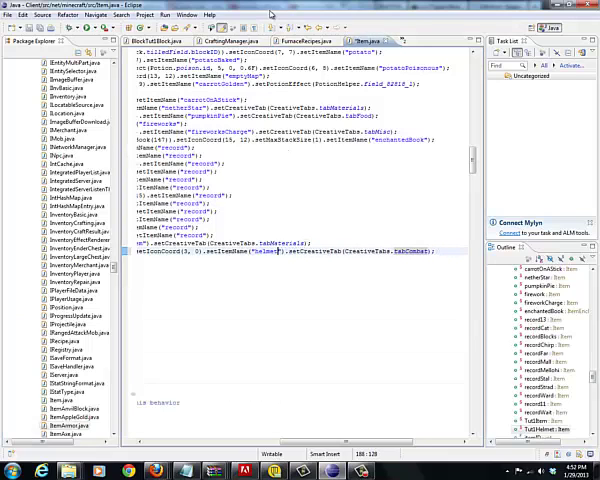
text(F)
text(urt)
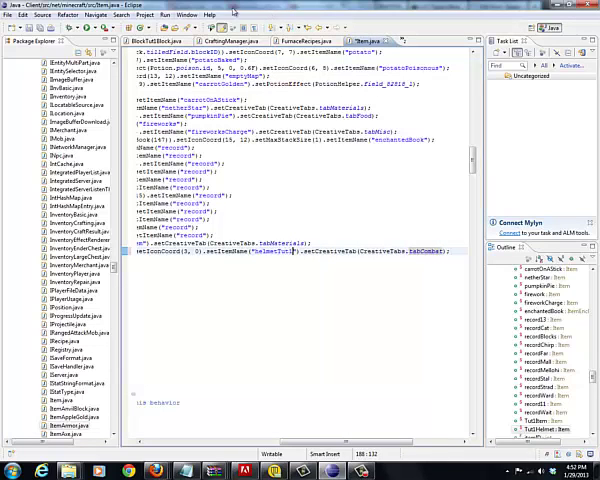
click(74, 24)
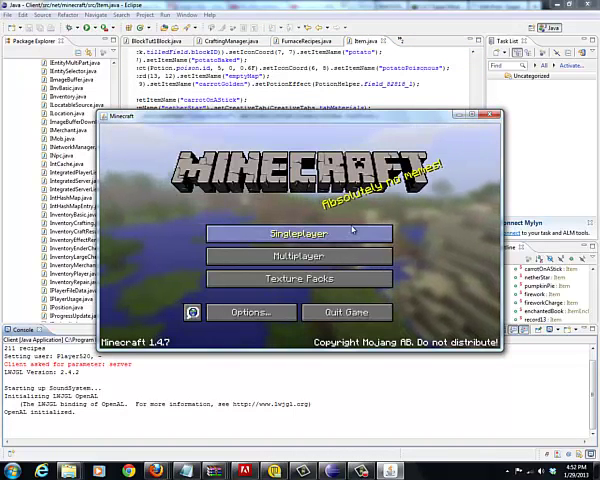
Load the first creative world and check the Combat, Tools and Search tabs for the helmet.
click(298, 233)
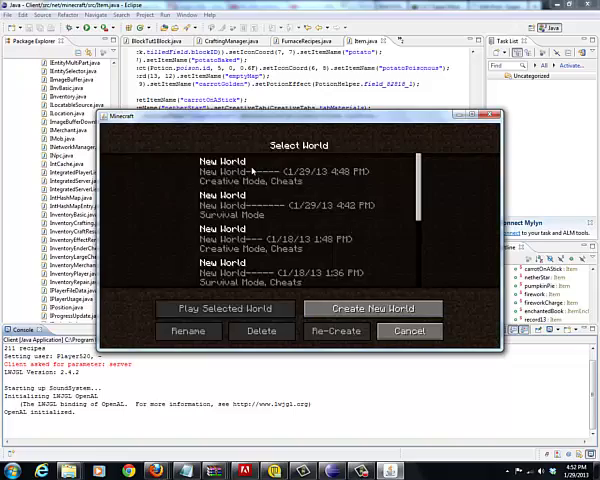
double_click(334, 173)
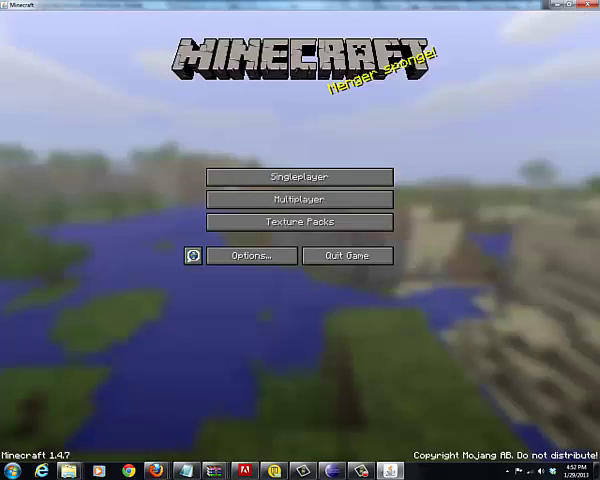
key(e)
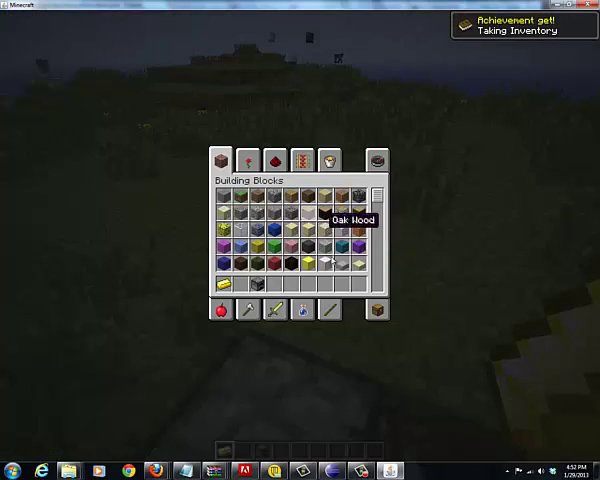
click(274, 310)
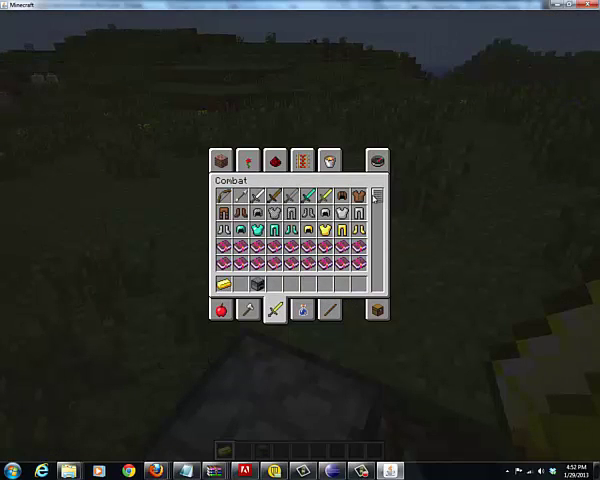
click(248, 310)
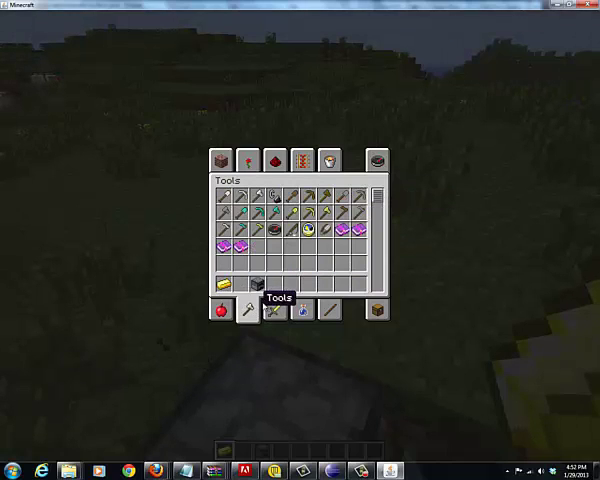
click(274, 310)
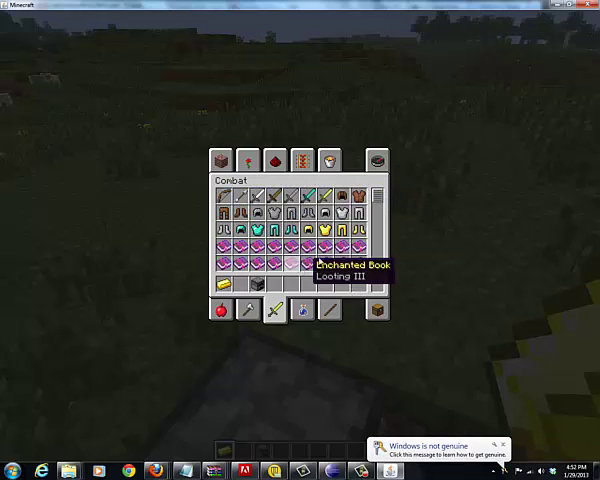
click(376, 160)
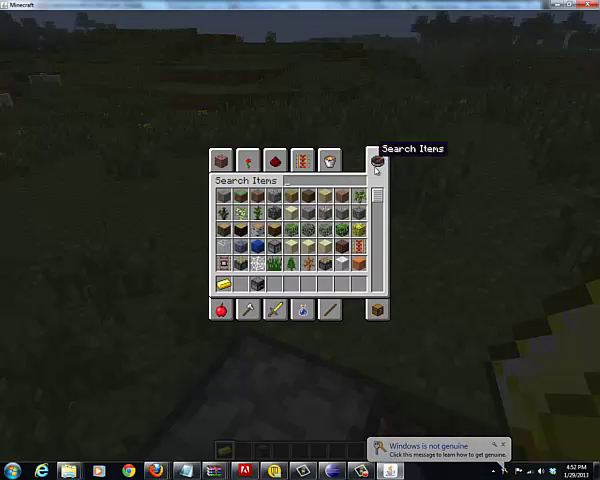
scroll(300, 200, down, 3)
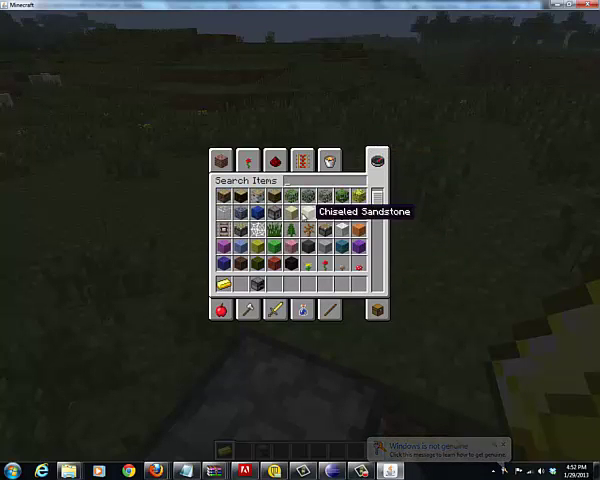
scroll(300, 200, down, 3)
scroll(300, 200, down, 3)
scroll(300, 205, down, 2)
scroll(300, 205, down, 2)
scroll(300, 205, down, 2)
scroll(300, 205, down, 1)
scroll(300, 207, down, 2)
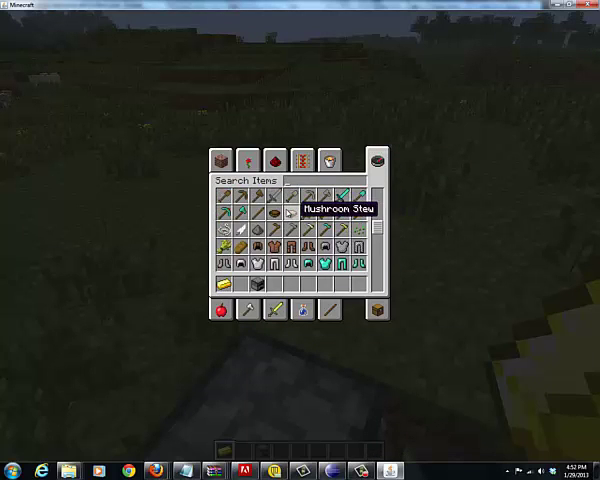
scroll(300, 207, down, 2)
scroll(300, 207, down, 2)
scroll(300, 207, down, 2)
scroll(300, 207, down, 2)
scroll(300, 207, down, 1)
scroll(300, 207, down, 2)
scroll(300, 207, down, 2)
scroll(300, 207, down, 1)
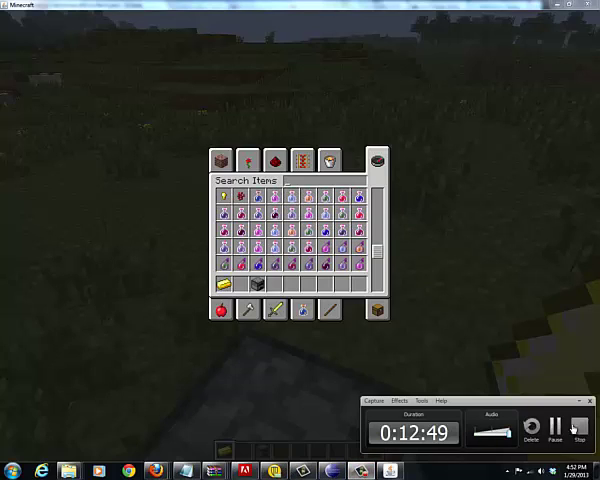
click(361, 470)
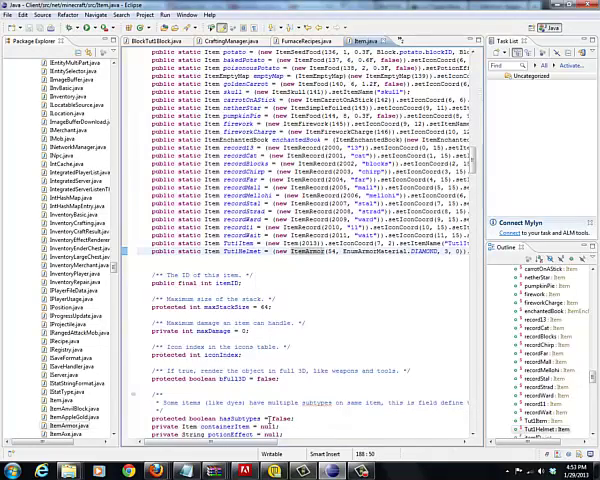
scroll(300, 250, right, 3)
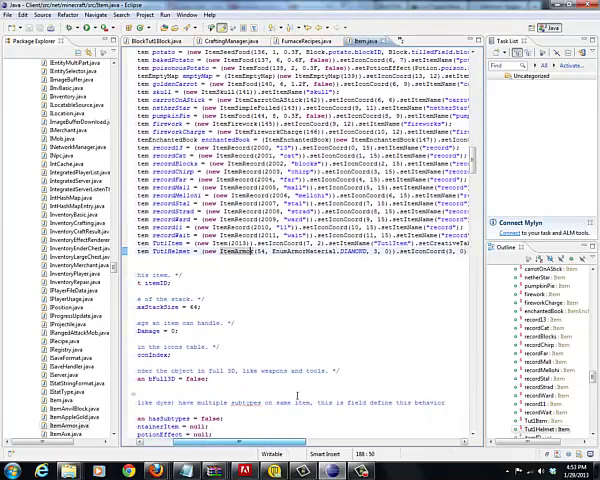
Replace the helmet's item ID 54 with 2014 and save Item.java.
click(262, 248)
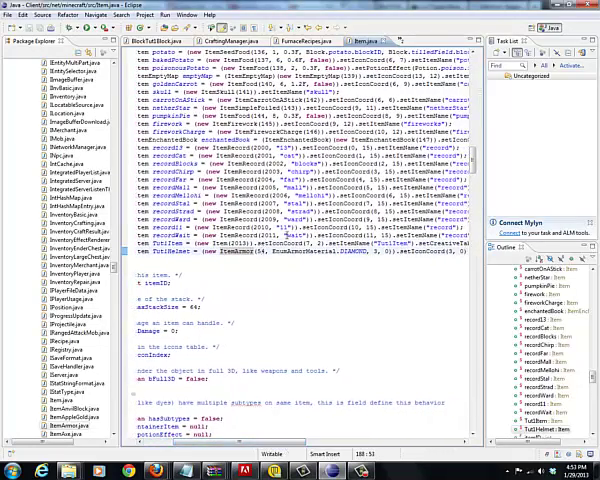
key(BackSpace)
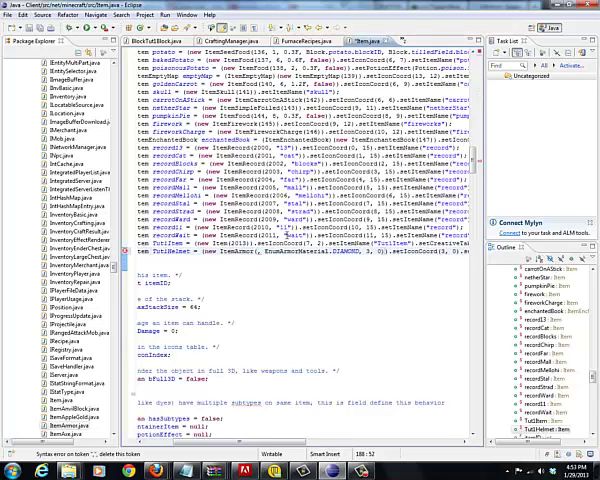
text(2014)
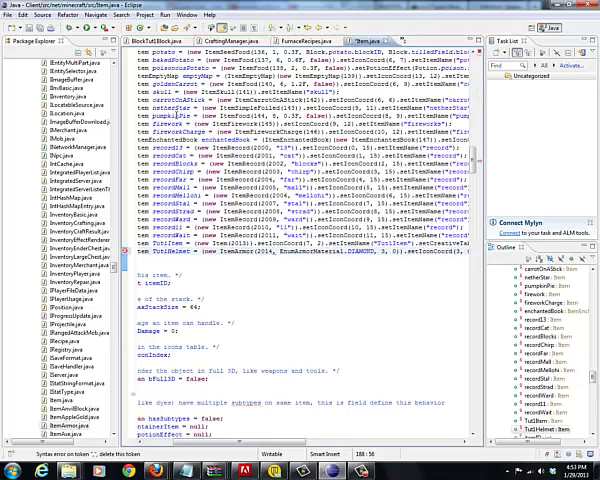
key(ctrl+s)
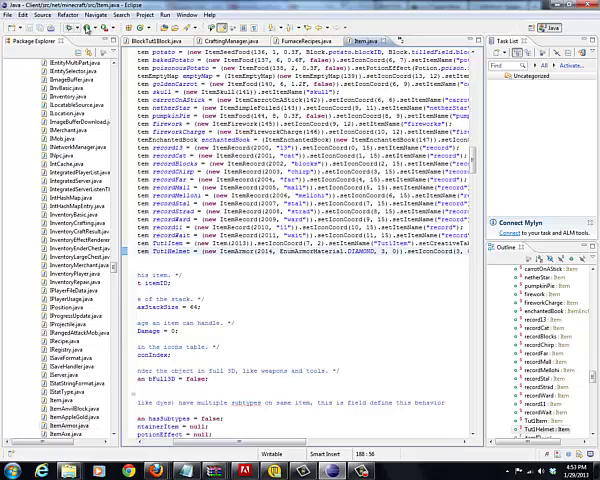
Relaunch into the recent creative world and view the Combat and Survival Inventory tabs.
key(ctrl+F11)
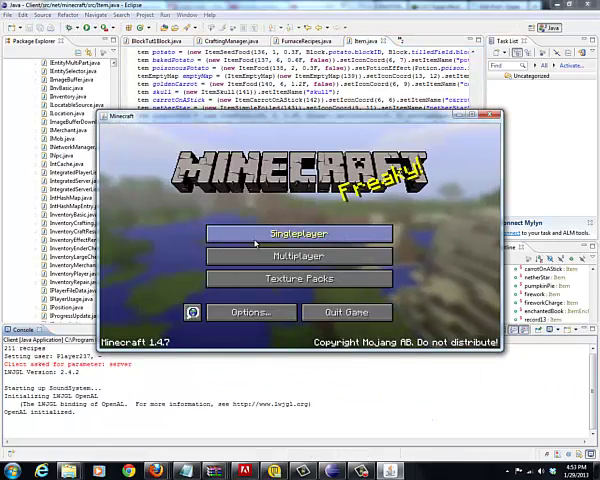
click(255, 233)
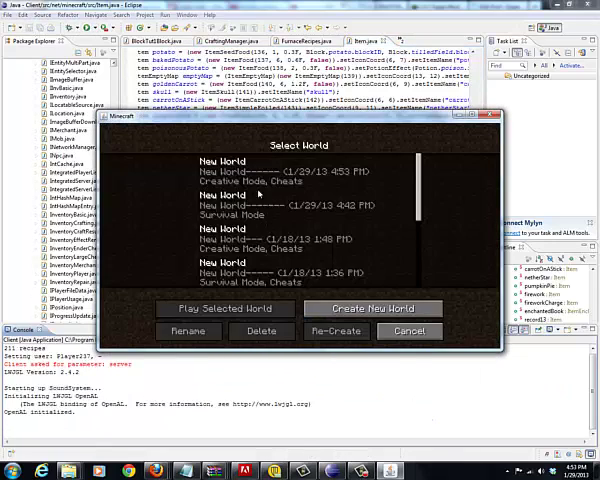
click(247, 178)
double_click(247, 178)
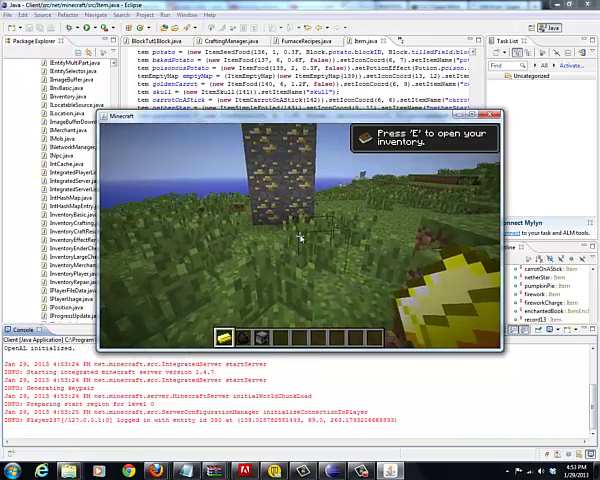
key(e)
click(277, 310)
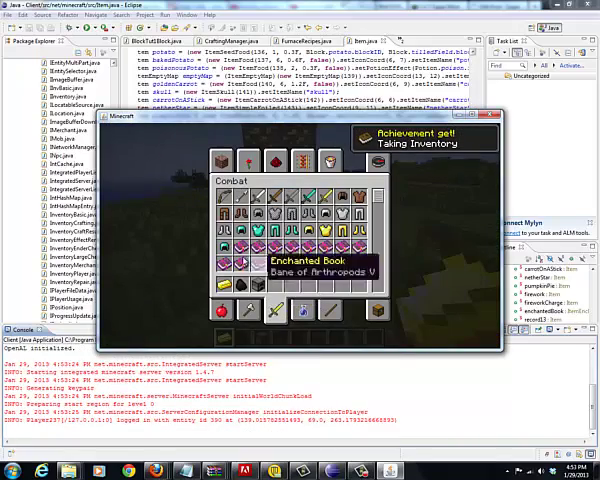
click(377, 310)
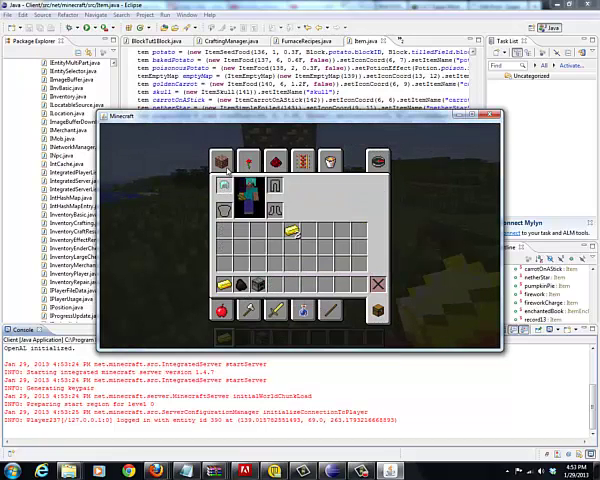
key(e)
key(e)
key(e)
key(e)
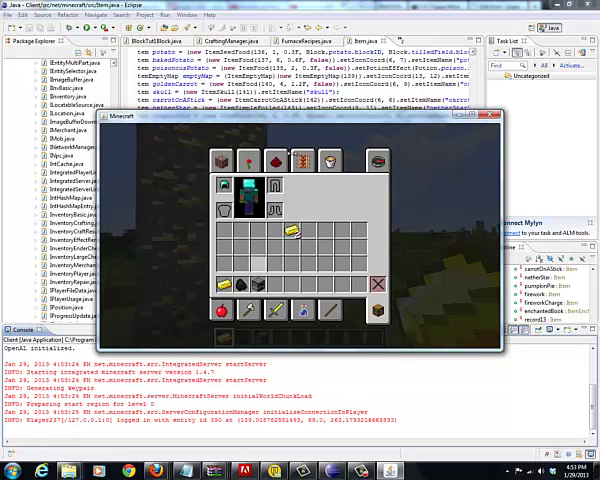
Close the Minecraft window, hide the console, and bring up Find/Replace in Item.java.
click(494, 116)
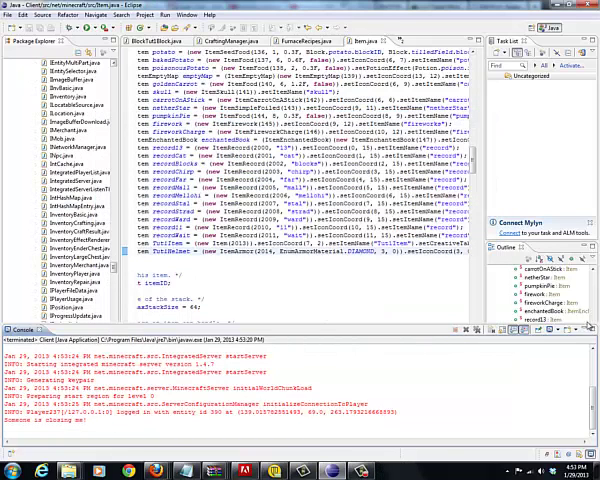
click(588, 330)
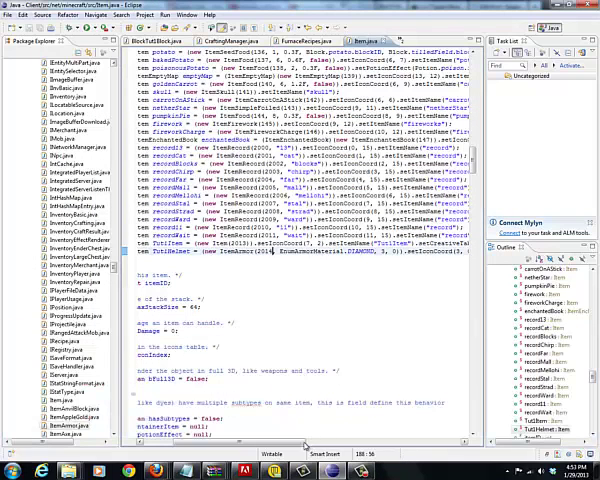
drag(306, 443, 270, 443)
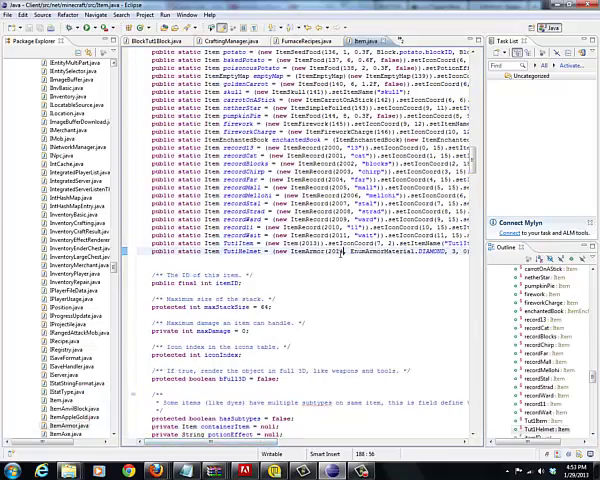
scroll(400, 253, up, 5)
scroll(400, 253, up, 3)
scroll(400, 253, down, 3)
key(ctrl+f)
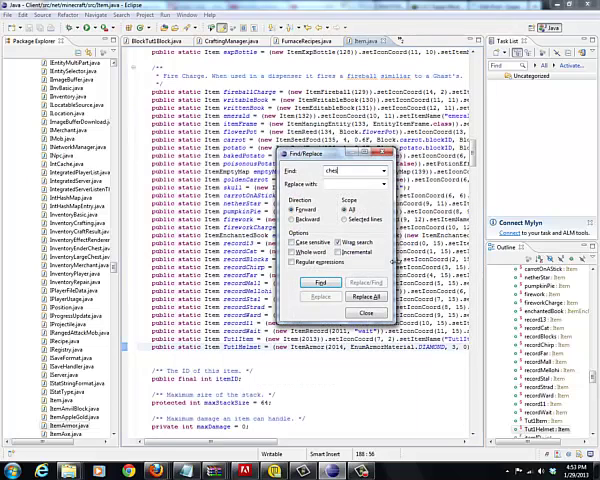
Find the chestplate definitions, select the plateDiamond line, and return to the helmetTut1 line.
click(321, 283)
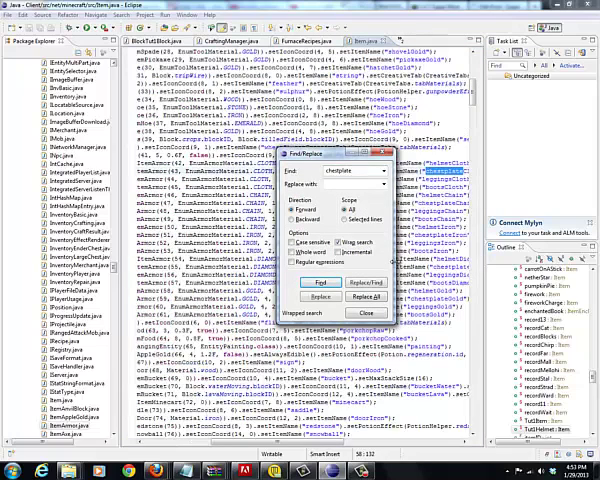
click(366, 313)
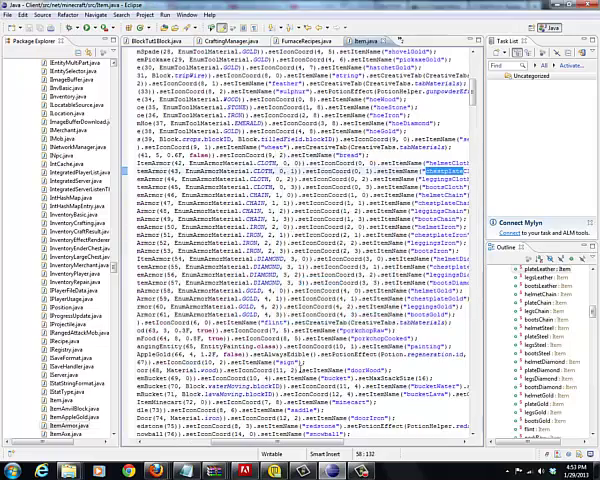
drag(290, 443, 195, 443)
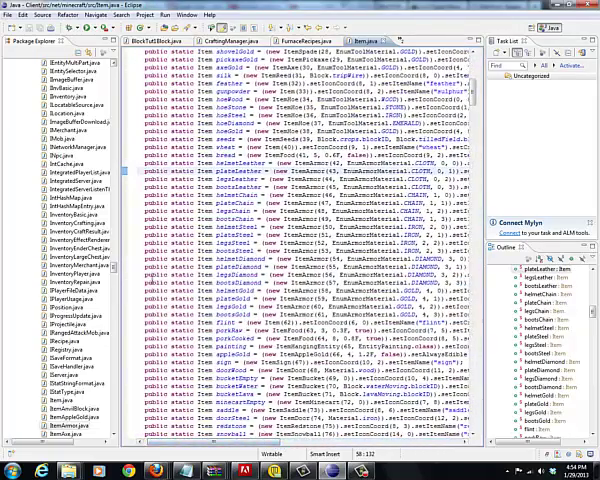
mouse_move(200, 267)
mouse_down()
mouse_move(478, 268)
mouse_move(478, 236)
mouse_up()
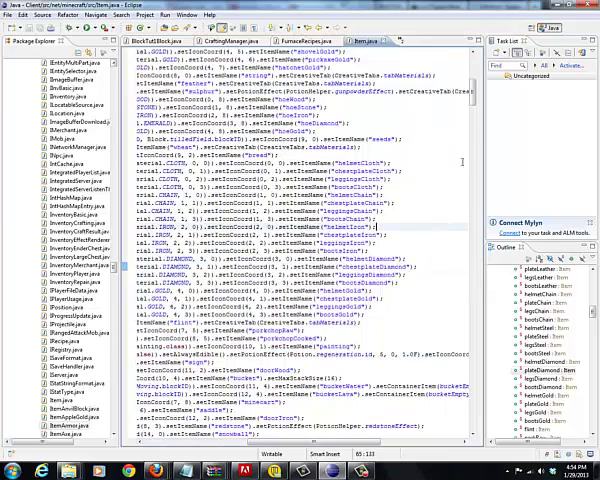
drag(473, 92, 473, 170)
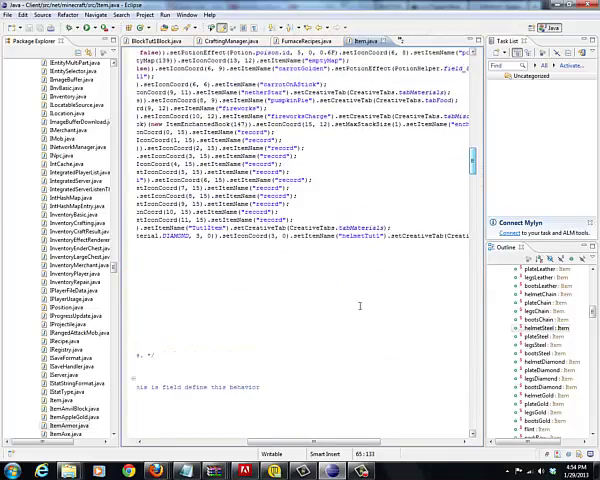
mouse_move(300, 442)
mouse_down()
mouse_move(183, 440)
mouse_move(330, 442)
mouse_up()
click(362, 235)
Paste the chestplate as Tut1ChestPlate, ID 2016, named chestplateTut1, in the Combat tab.
key(ctrl+v)
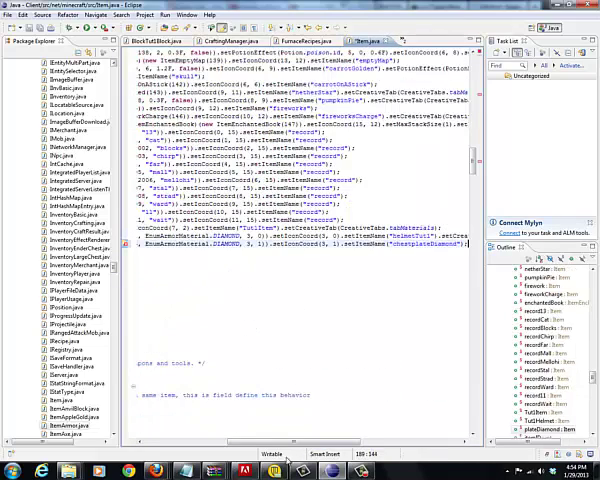
drag(294, 442, 247, 440)
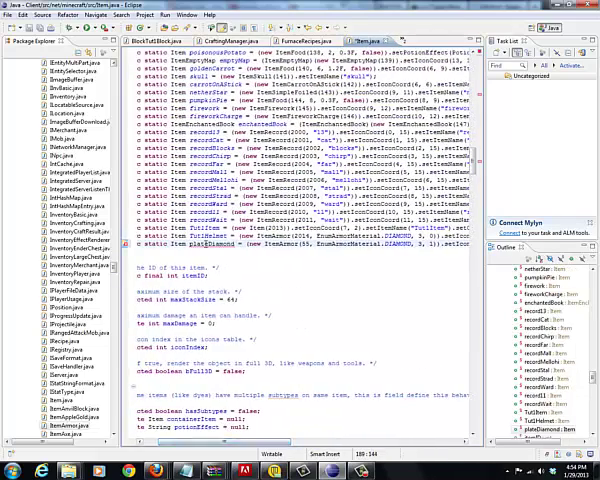
double_click(212, 243)
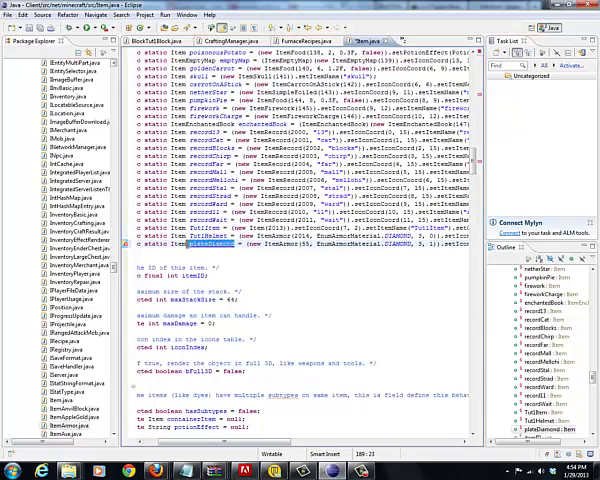
text(T)
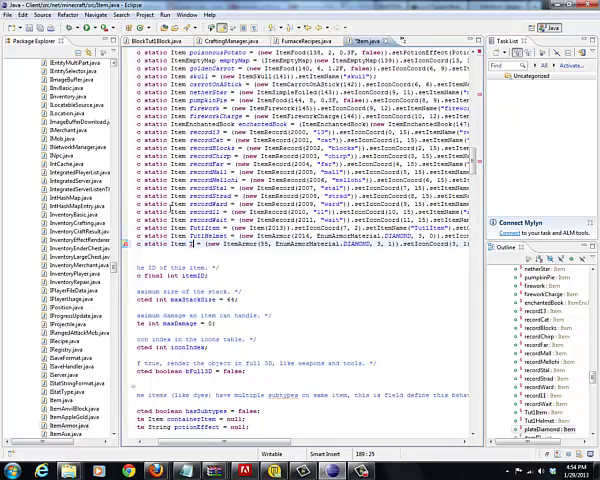
text(utIChestPla)
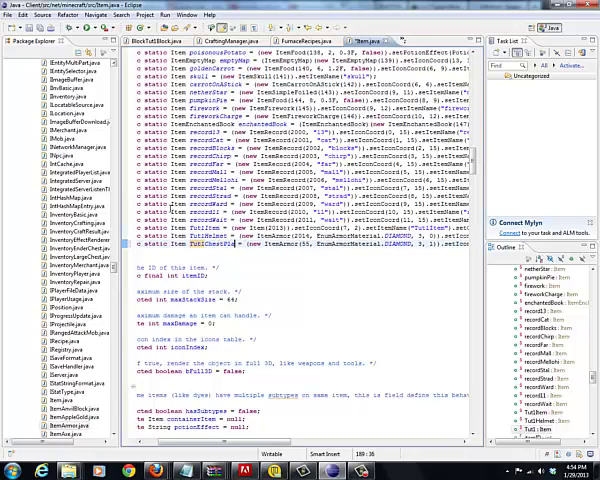
text(te = (new ItemArmor()
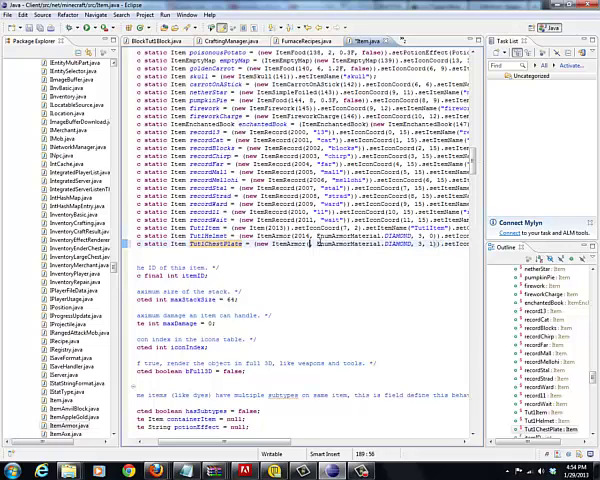
text(2016)
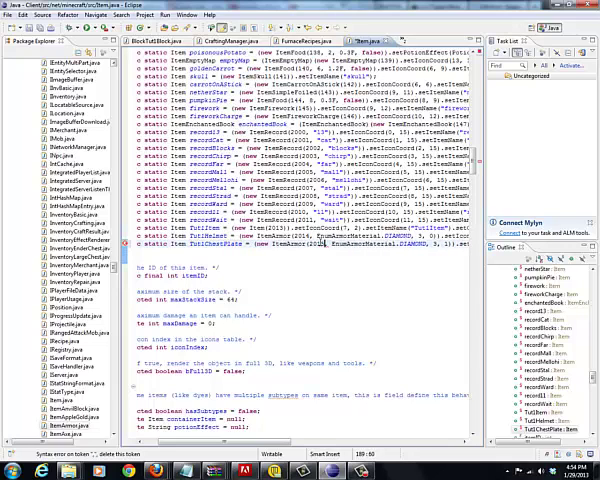
mouse_move(262, 443)
mouse_down()
mouse_move(318, 443)
mouse_move(348, 437)
mouse_move(352, 430)
mouse_up()
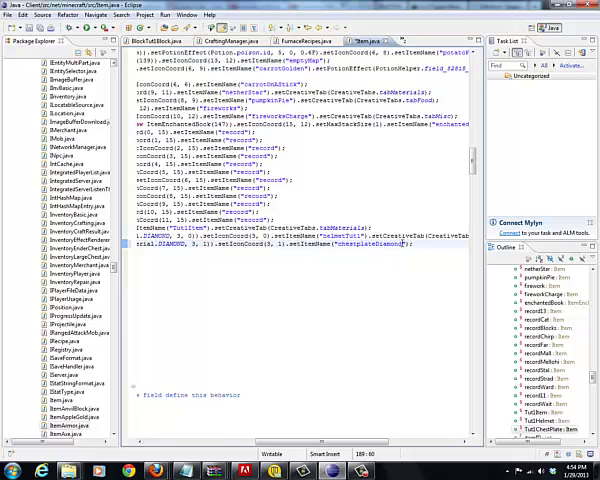
drag(406, 243, 383, 244)
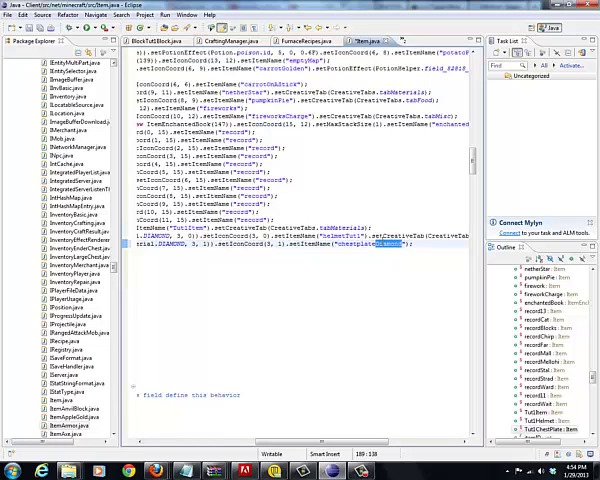
text(E)
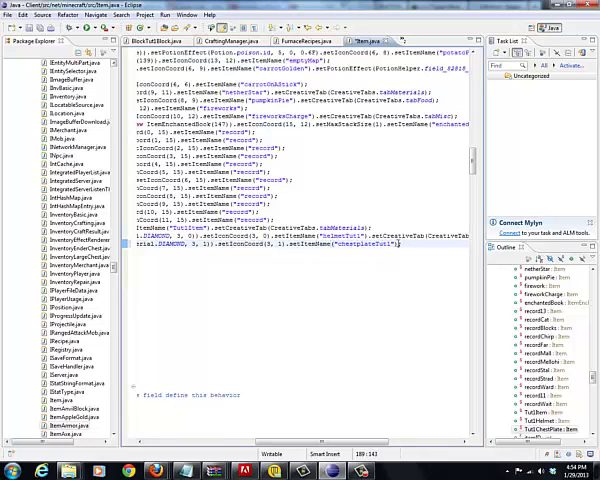
text(.)
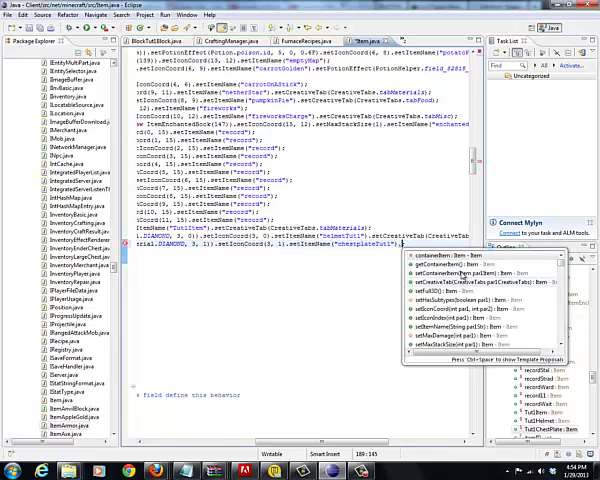
double_click(447, 282)
text(CreativeTab(Creative)
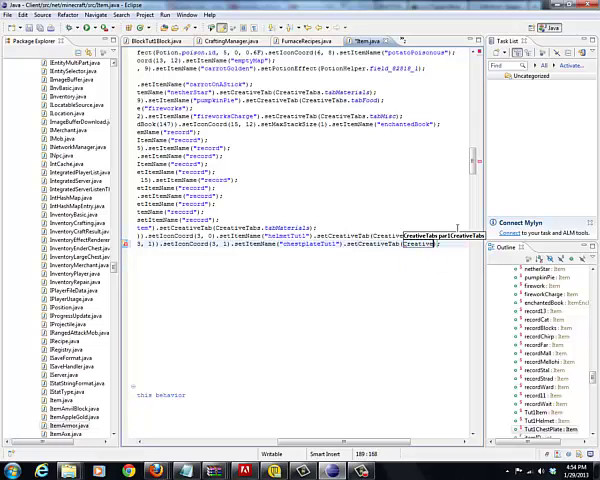
text(.)
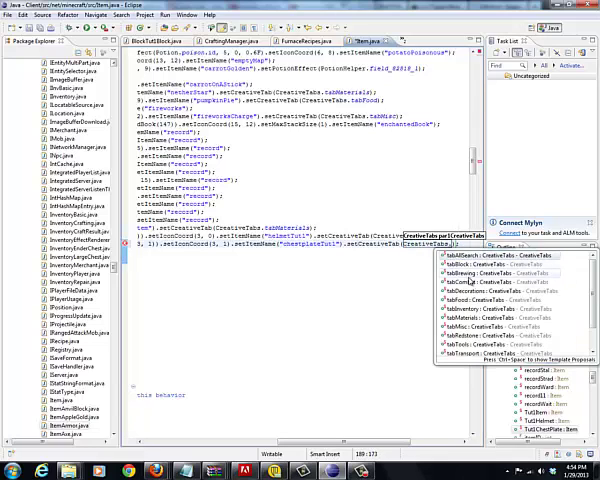
double_click(478, 283)
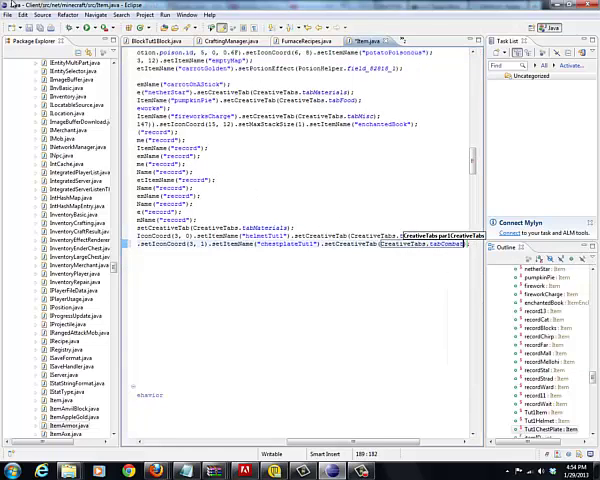
Launch Minecraft and load the most recent creative world.
click(87, 28)
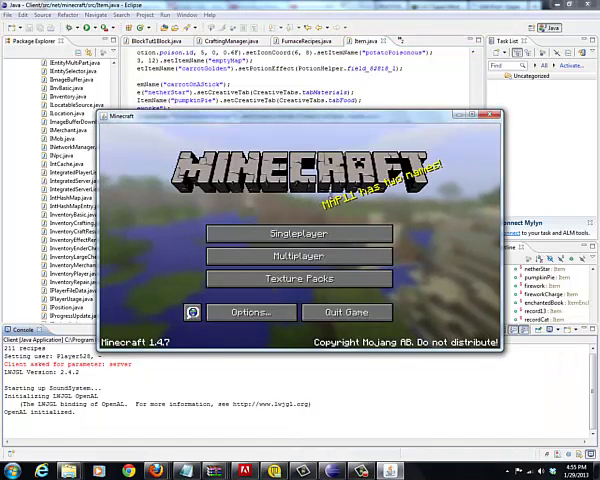
click(333, 232)
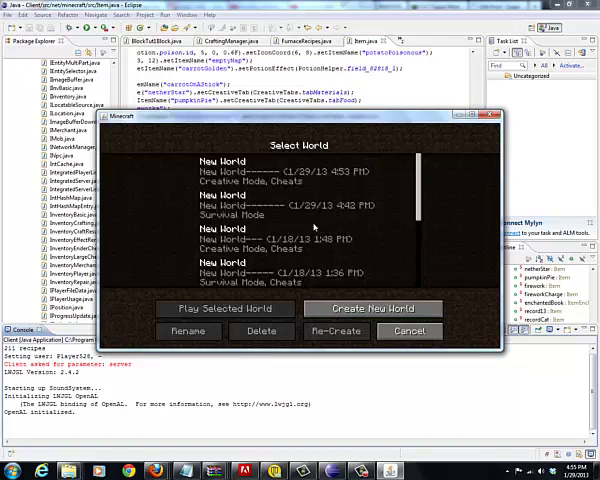
double_click(285, 174)
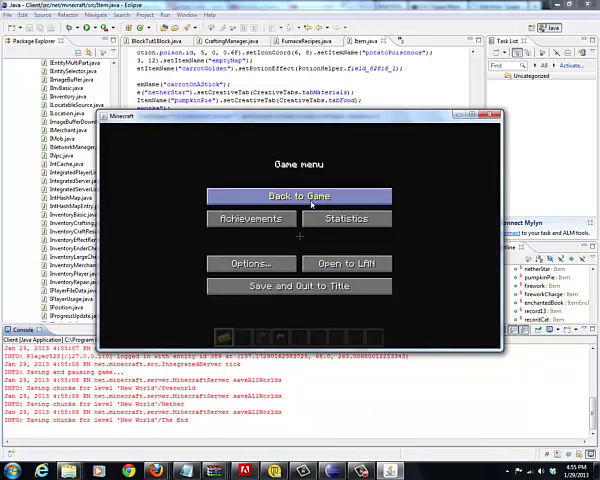
click(299, 196)
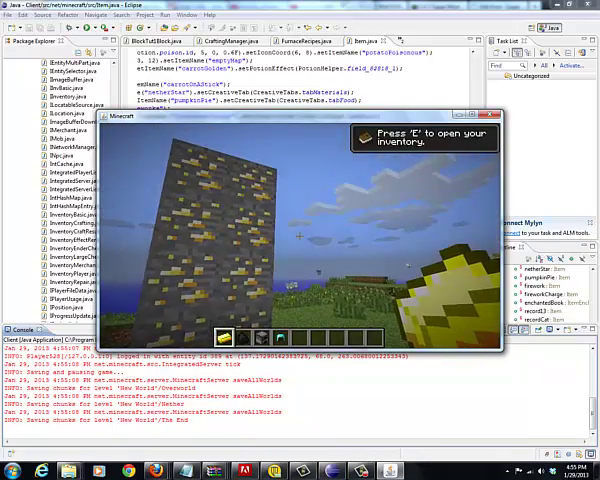
Move the new chestplate from the Combat tab into the hotbar and view the armor slots.
key(e)
click(277, 310)
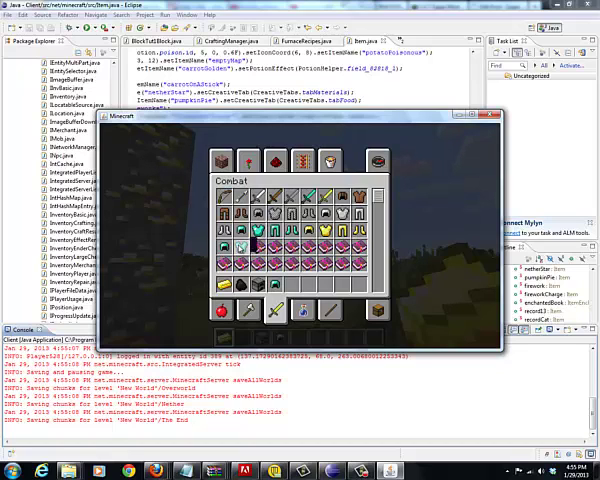
click(258, 230)
click(291, 285)
click(377, 310)
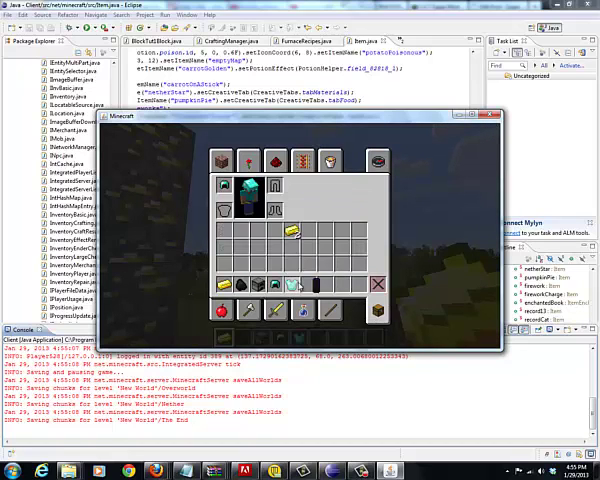
Wear the new chestplate, close Minecraft and hide the Console.
click(224, 209)
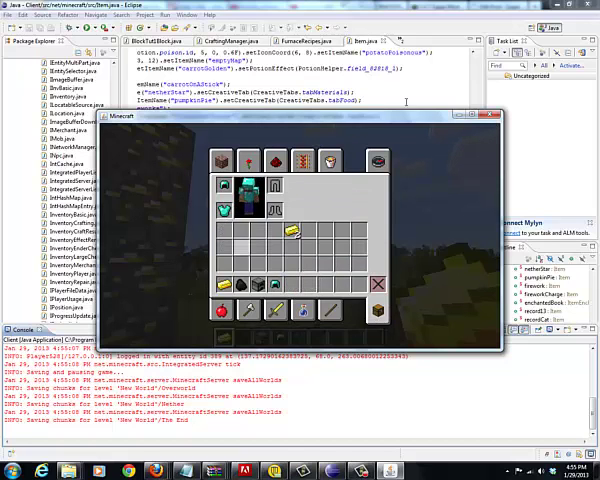
click(491, 115)
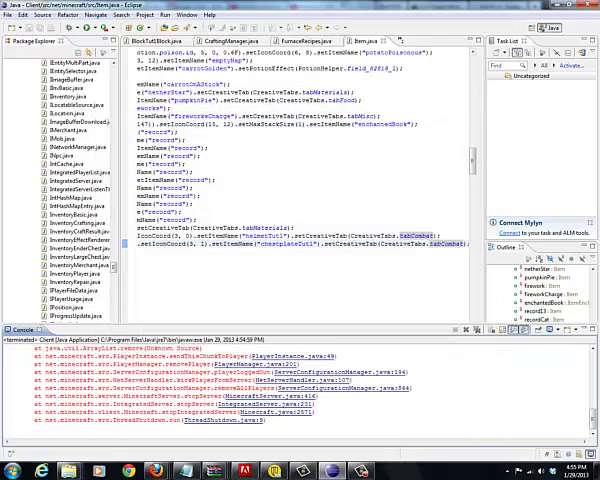
click(586, 329)
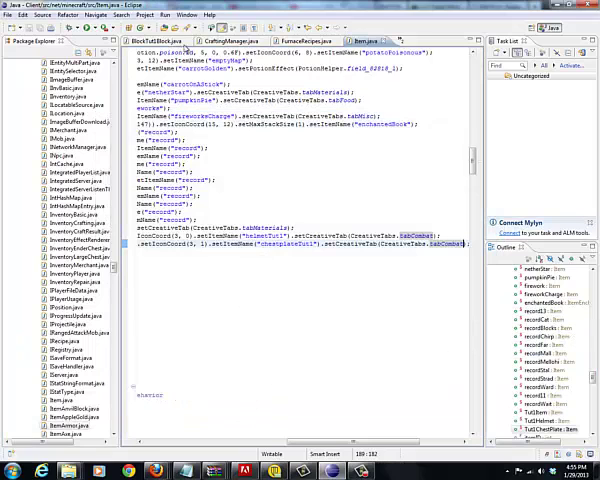
Search CraftingManager.java for 'chestplate', find no match, then select ItemArmor in the project tree.
click(230, 41)
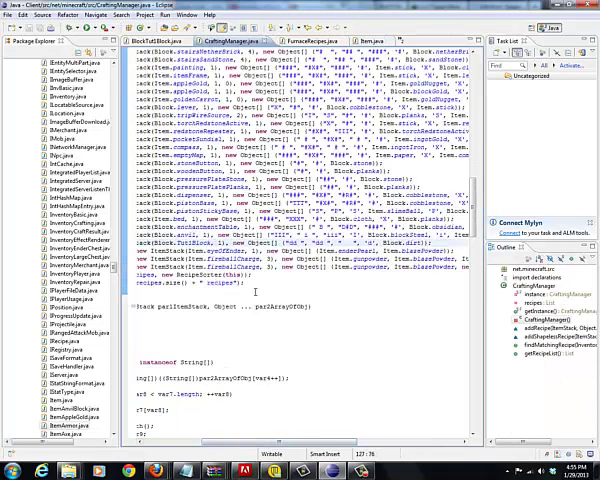
key(ctrl+f)
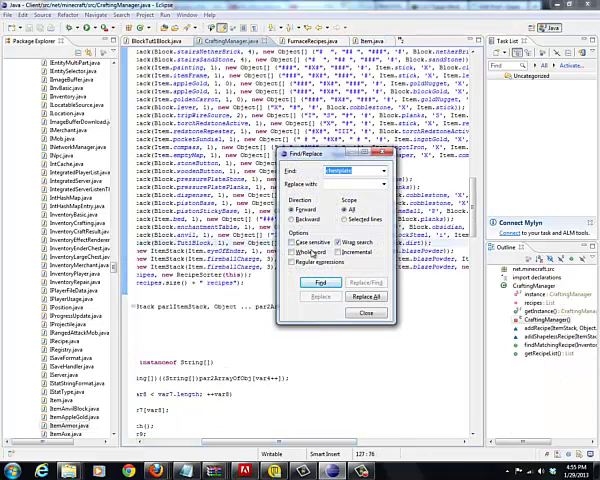
click(320, 283)
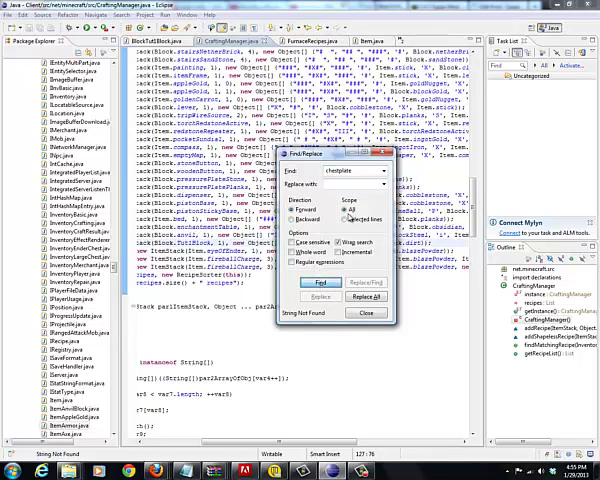
click(366, 314)
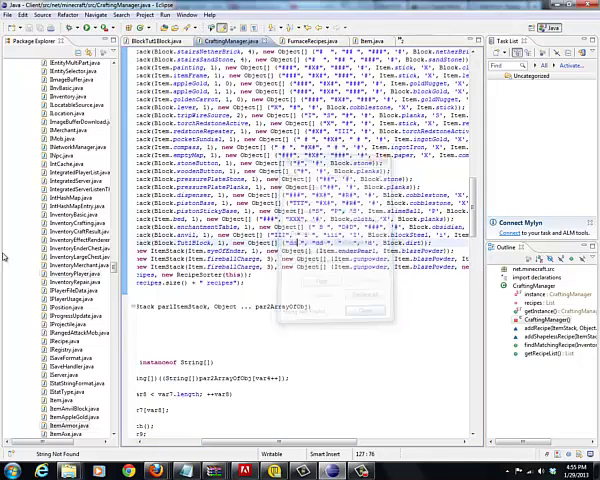
click(38, 230)
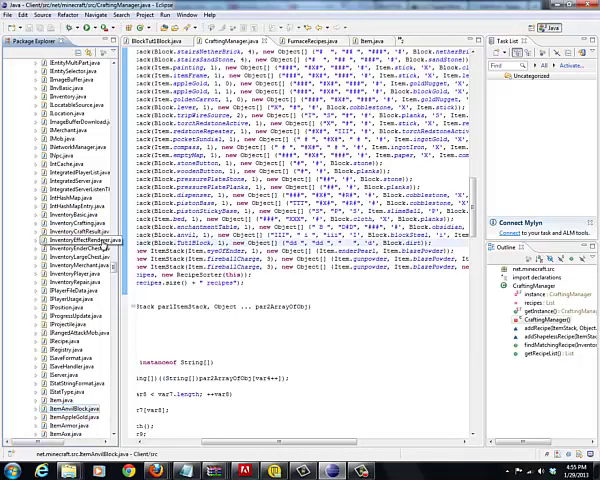
click(78, 425)
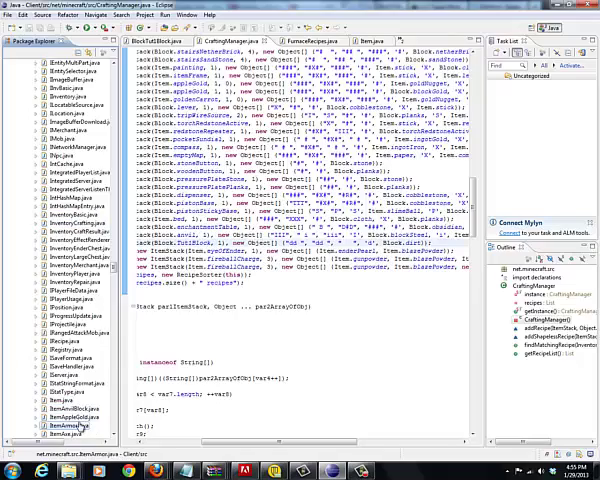
Open ItemArmor.java, then return to the chestplateTut1 definition in Item.java.
double_click(78, 425)
scroll(187, 320, down, 5)
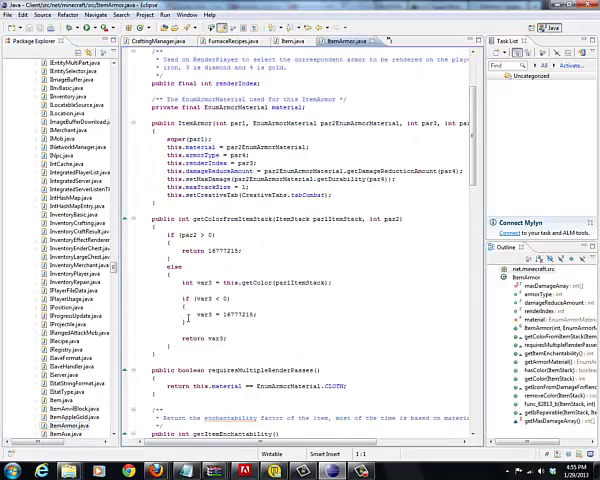
scroll(187, 318, down, 4)
scroll(187, 318, down, 4)
scroll(187, 318, down, 4)
scroll(187, 318, down, 3)
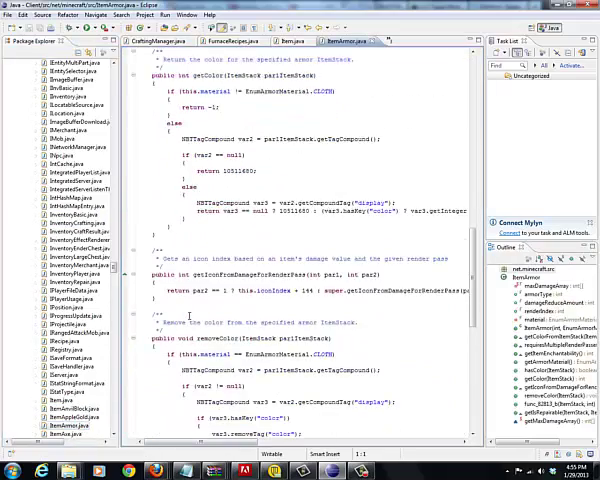
scroll(189, 316, down, 5)
scroll(187, 310, down, 5)
scroll(187, 310, down, 5)
scroll(187, 310, down, 2)
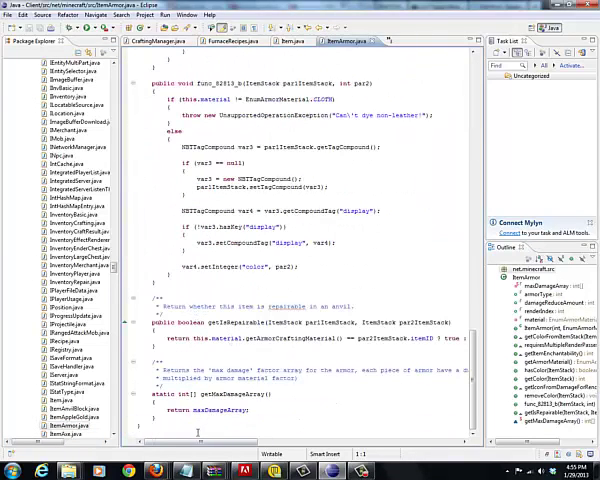
mouse_move(198, 441)
mouse_down()
mouse_move(236, 442)
mouse_move(185, 448)
mouse_move(330, 442)
mouse_move(186, 446)
mouse_up()
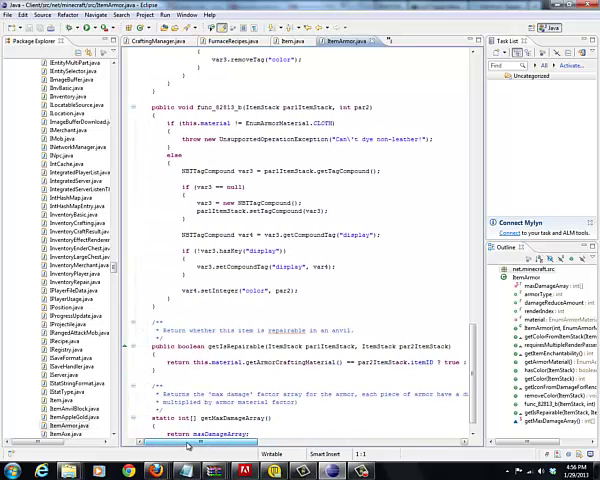
click(288, 41)
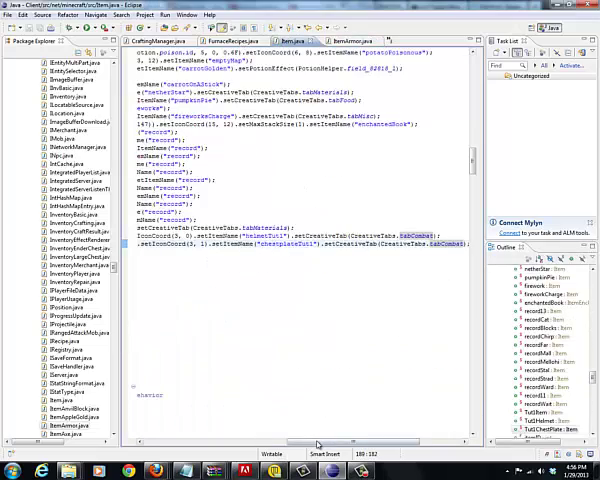
mouse_move(352, 442)
mouse_down()
mouse_move(150, 444)
mouse_move(330, 442)
mouse_up()
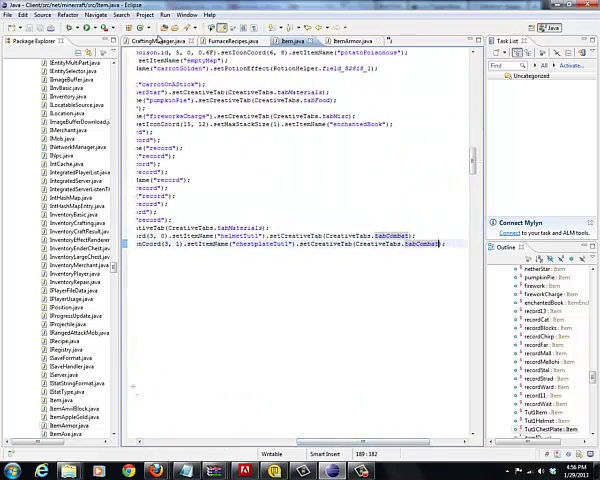
Duplicate the TutBlock dirt addRecipe line in CraftingManager.java onto the line below.
click(157, 41)
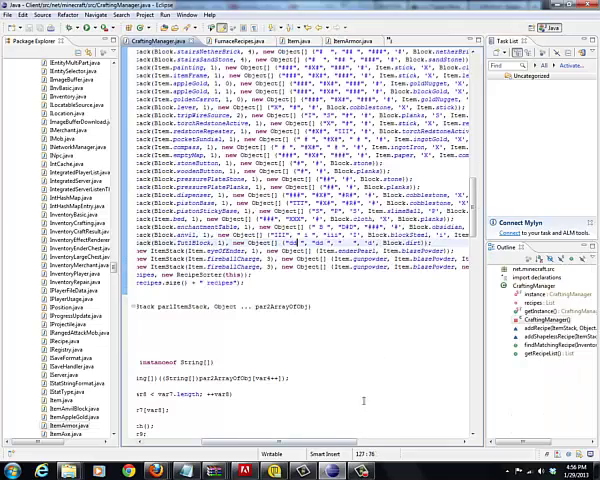
mouse_move(205, 443)
mouse_down()
mouse_move(360, 443)
mouse_move(415, 428)
mouse_up()
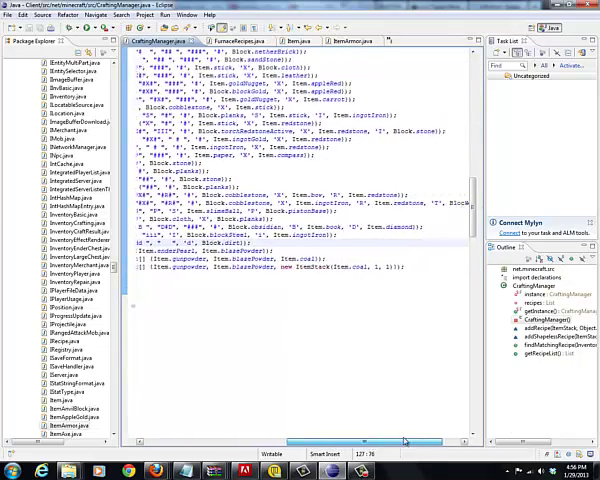
click(248, 250)
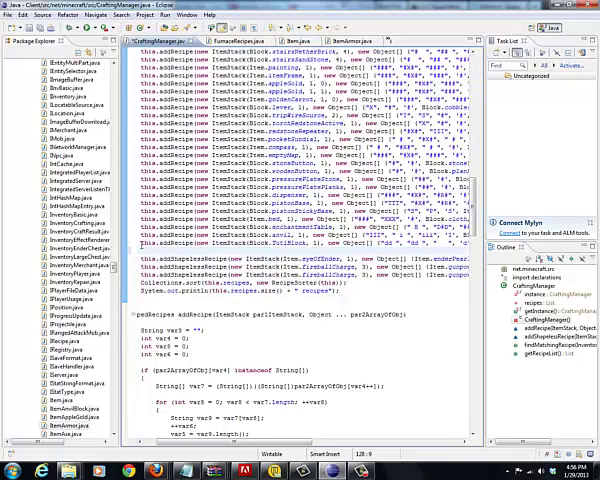
mouse_move(143, 243)
mouse_down()
mouse_move(470, 236)
mouse_move(362, 243)
mouse_up()
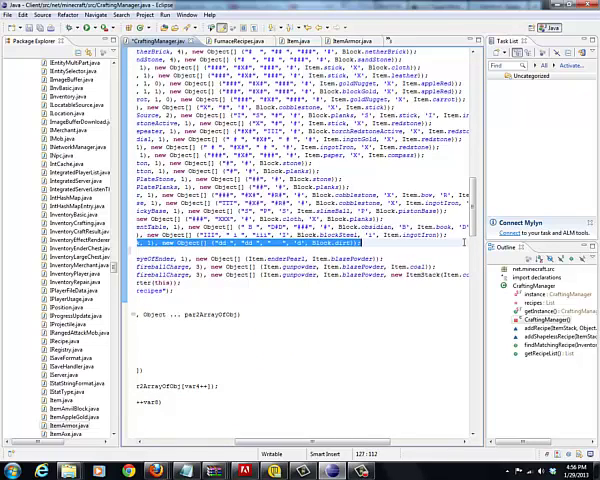
drag(310, 442, 145, 442)
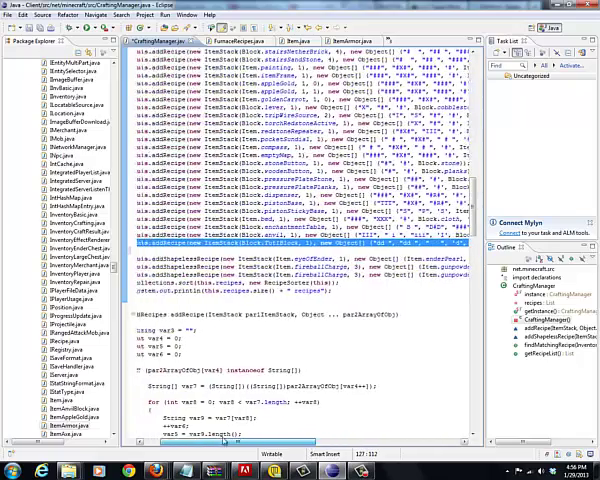
click(168, 250)
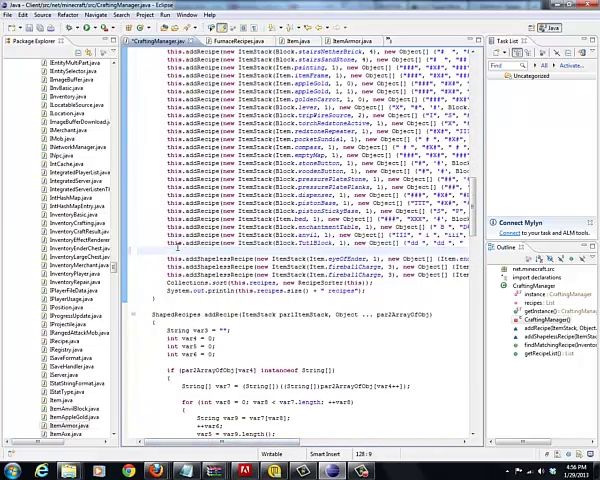
Change the copied recipe's result to Item.Tut1Helmet and its ingredient to Item.Tut1Item.
key(End)
drag(250, 250, 162, 250)
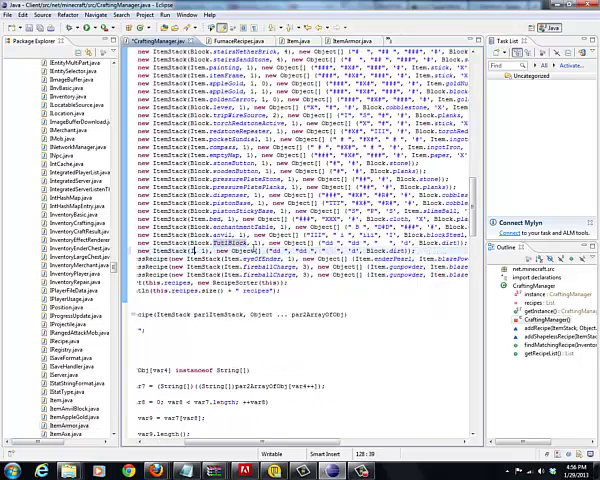
text(Item.)
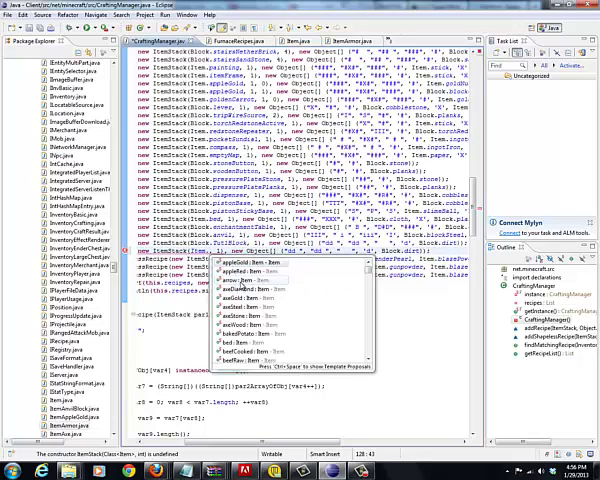
text(t)
double_click(240, 272)
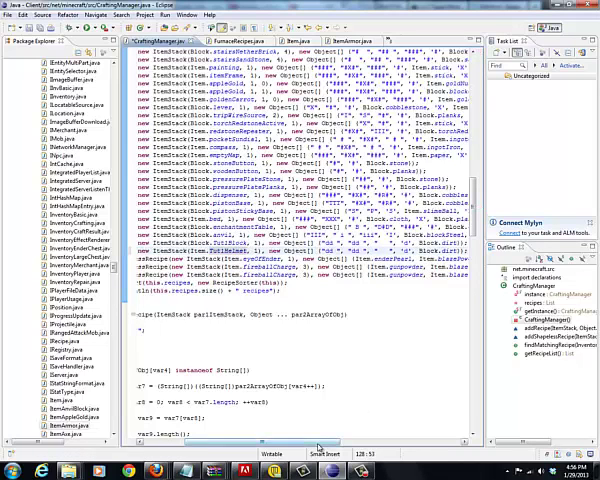
drag(175, 443, 233, 443)
double_click(375, 251)
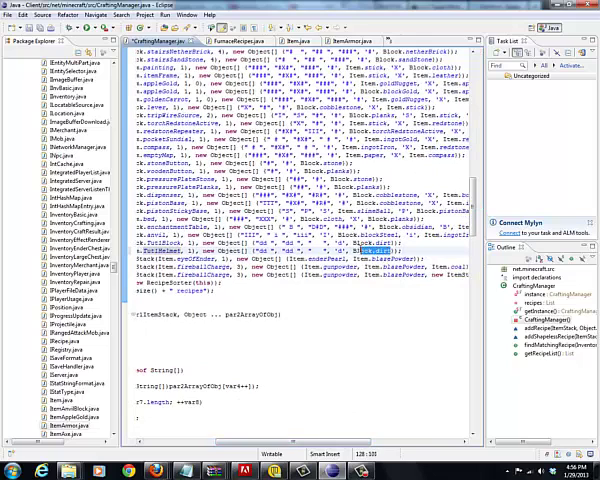
text(30)
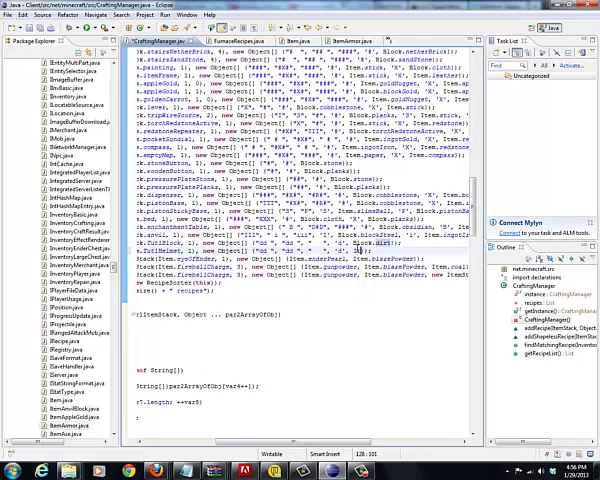
text(t.)
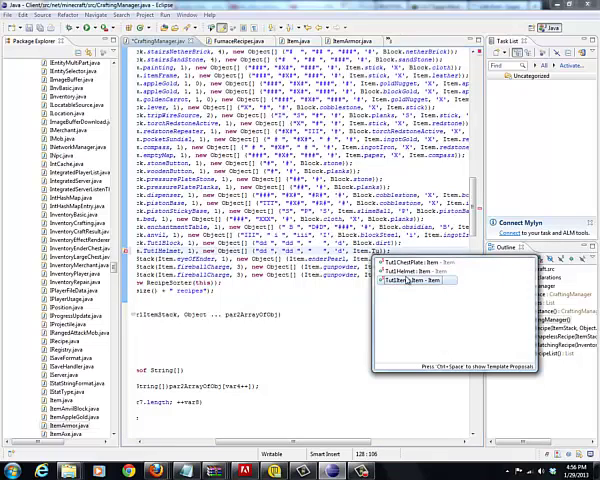
double_click(410, 280)
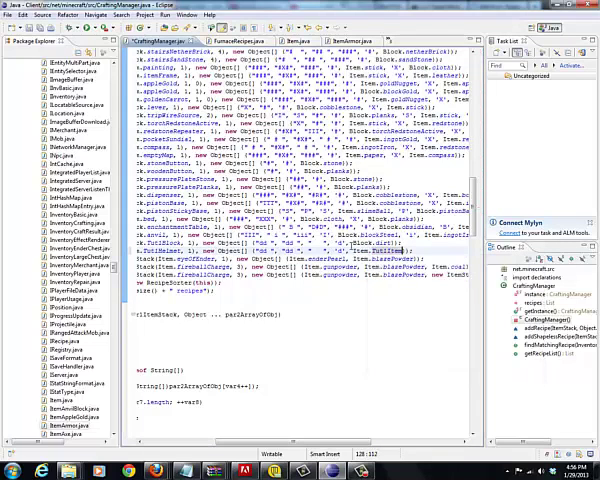
Rewrite the recipe key and pattern to "TTT", "T T" with 'T'.
click(344, 252)
key(BackSpace)
text(')
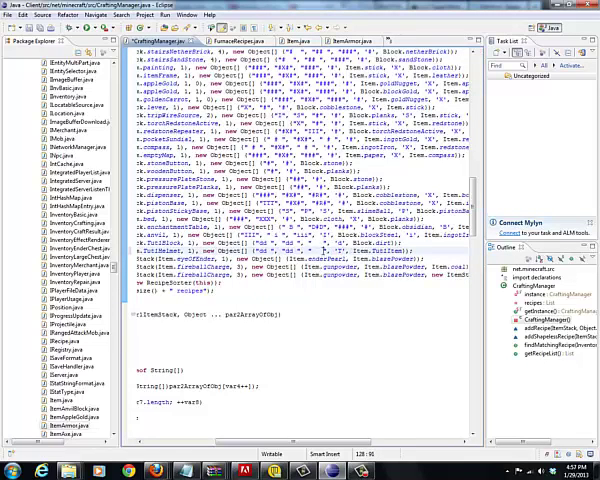
key(Left)
key(Left)
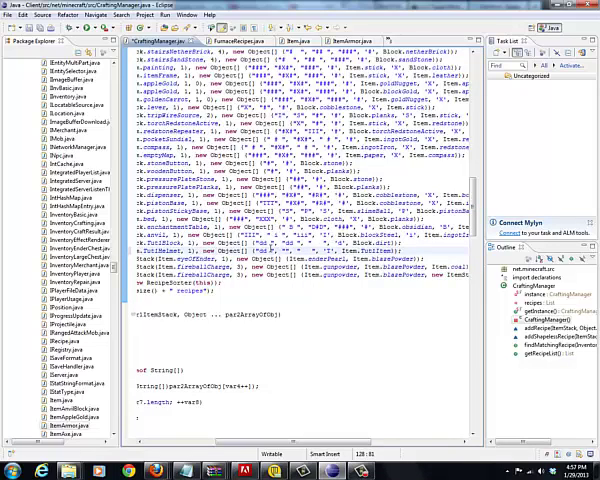
text(*)
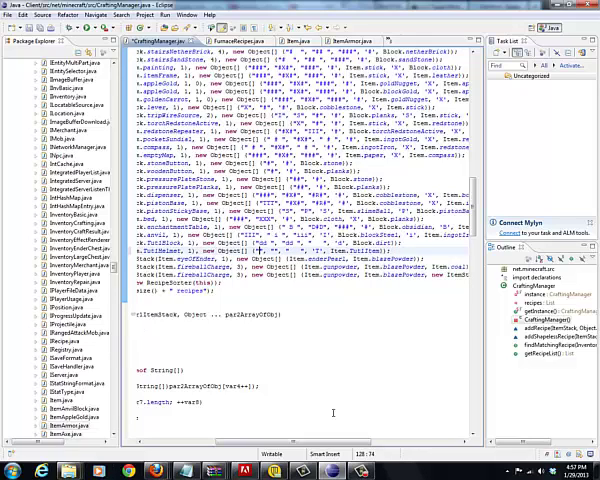
click(363, 470)
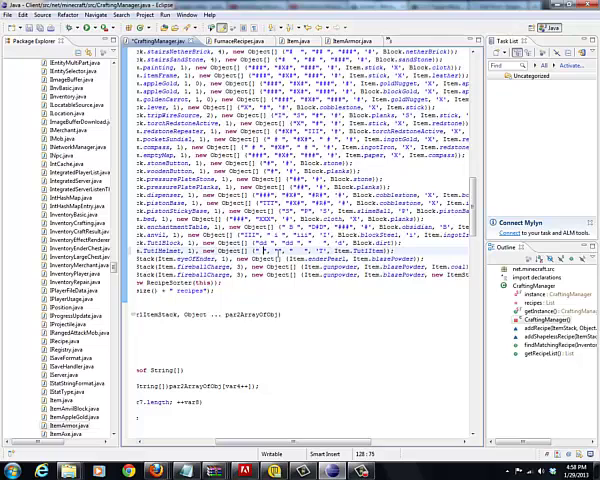
text(", )
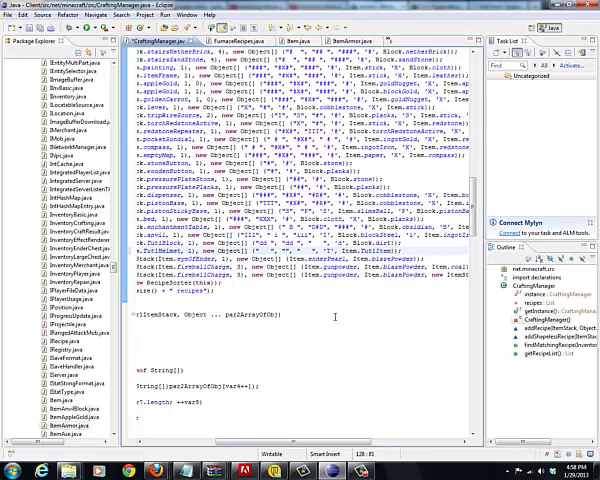
text("",)
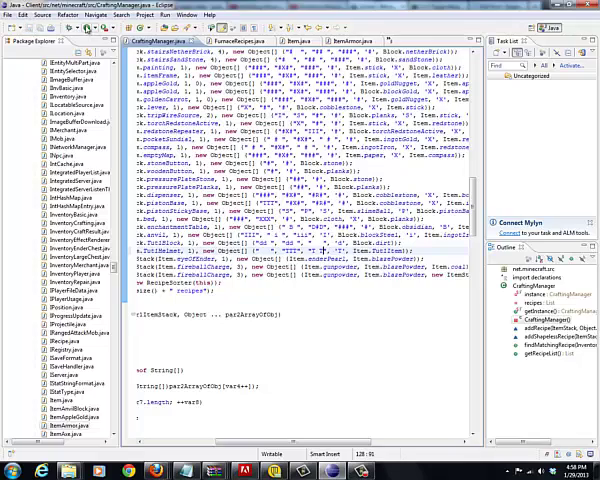
Launch Minecraft with Ctrl+F11, maximize it, and load the first creative-mode world.
key(ctrl+F11)
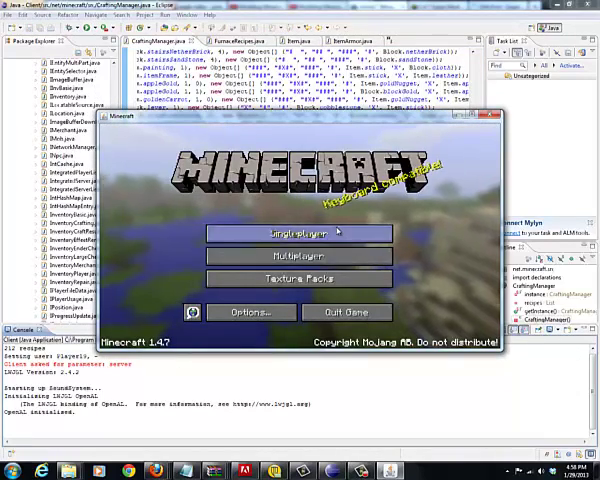
click(337, 233)
click(247, 181)
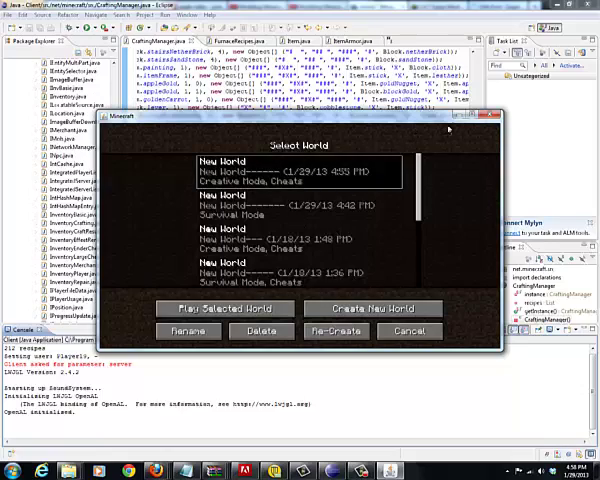
click(470, 117)
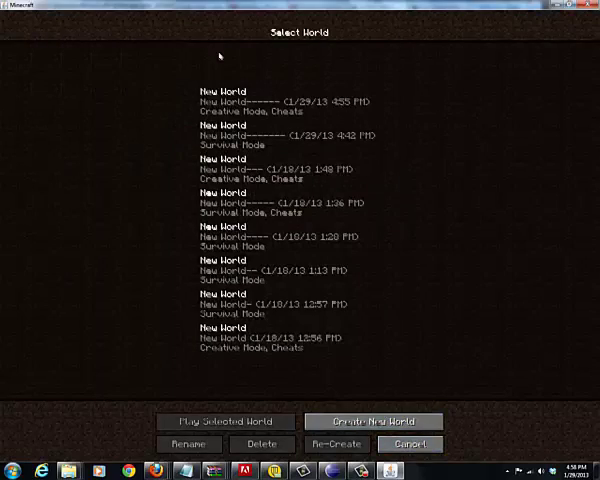
click(374, 421)
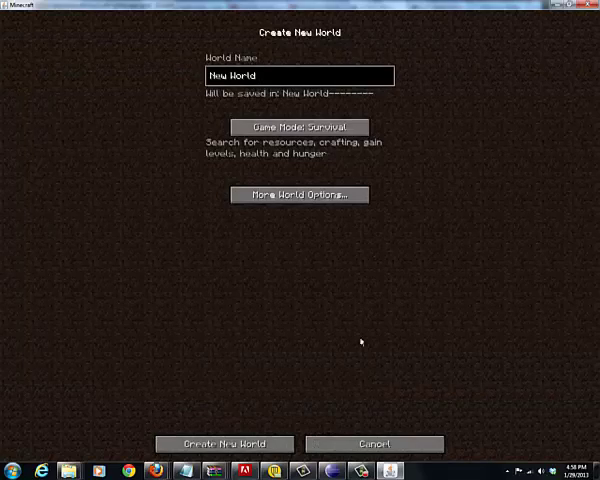
click(374, 443)
click(325, 104)
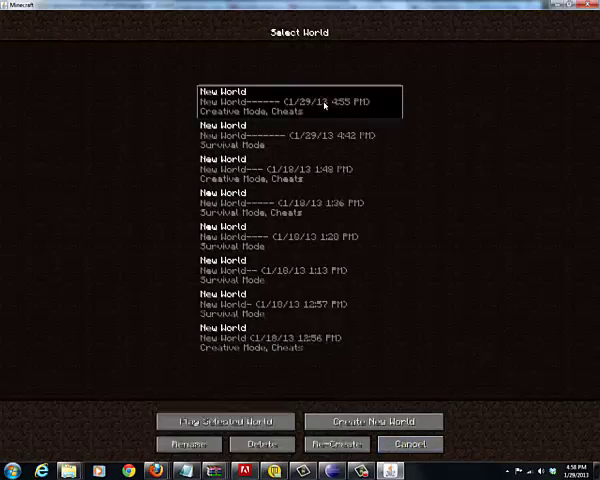
click(225, 421)
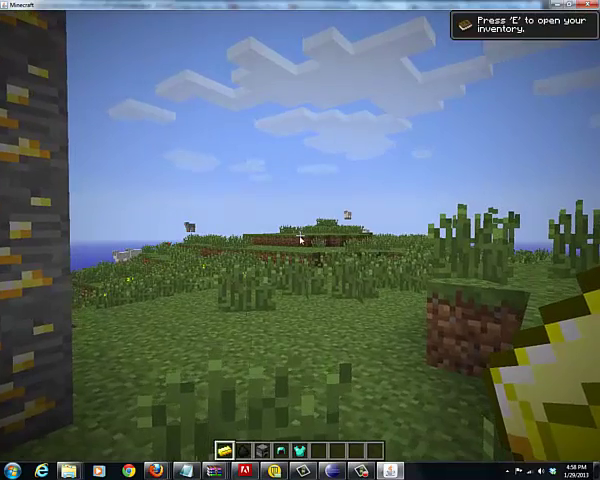
Get gold ingots from the creative inventory and open a placed crafting table.
key(e)
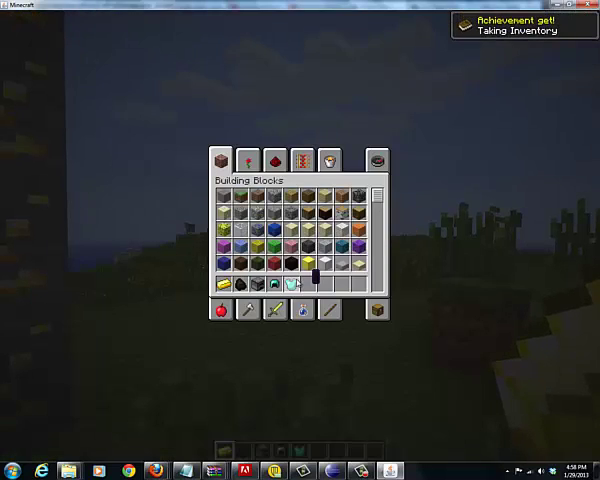
click(377, 161)
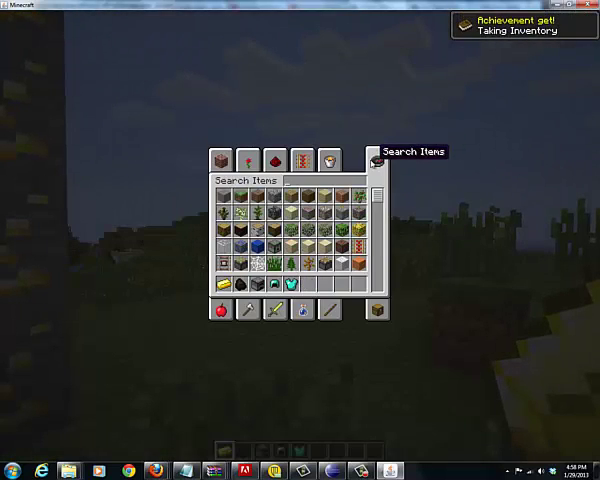
text(craft)
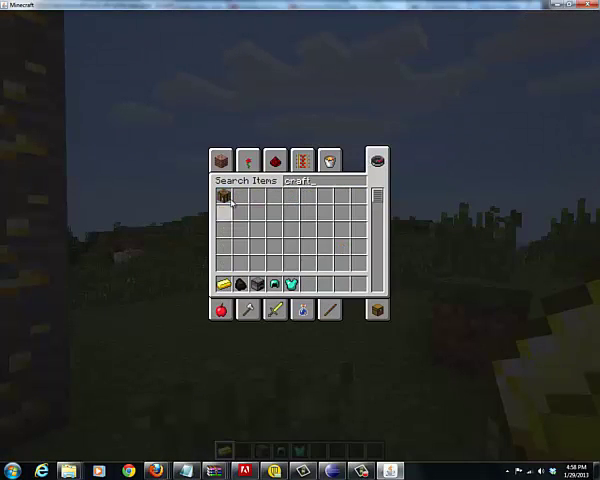
click(331, 310)
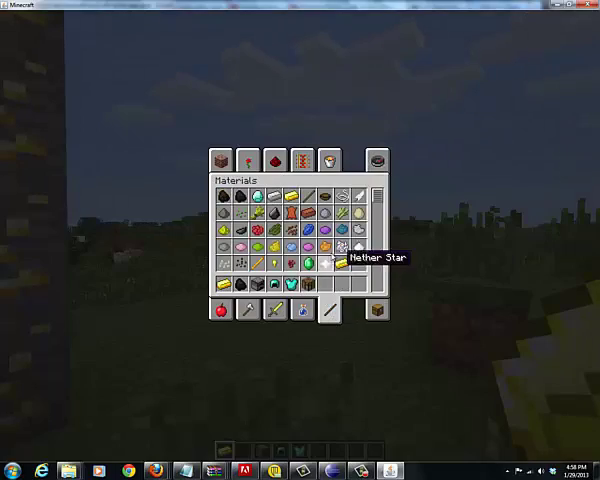
key(Escape)
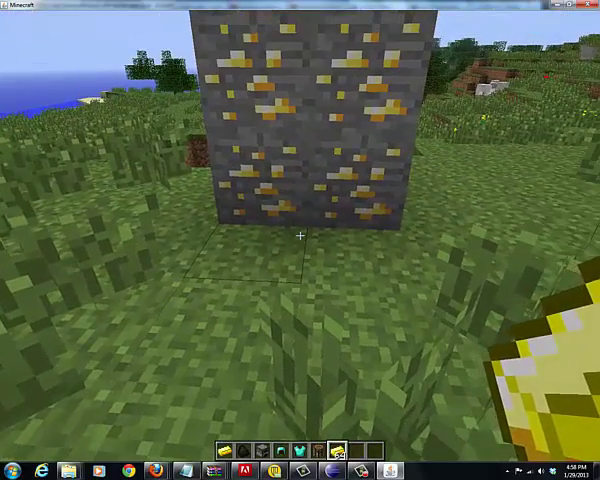
scroll(300, 235, down, 1)
right_click(300, 235)
Lay six gold ingots in a helmet shape to craft the new helmet, then return to Eclipse.
click(335, 298)
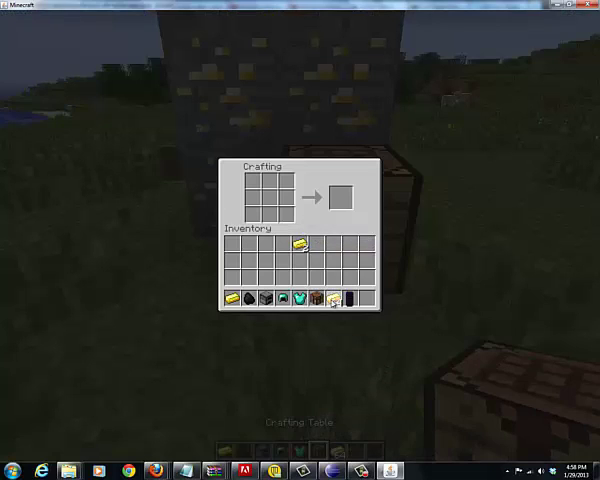
click(253, 203)
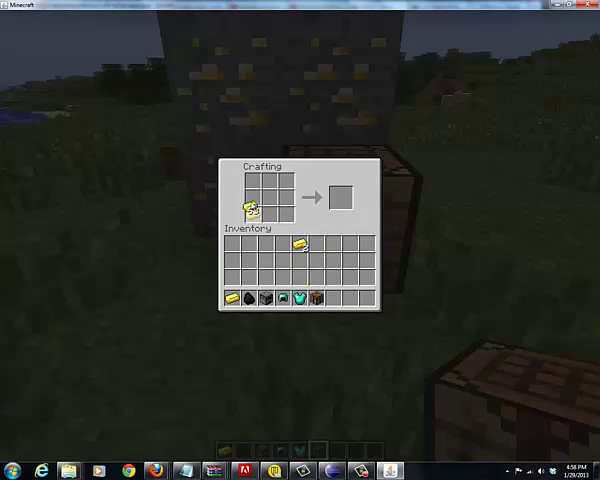
click(253, 188)
click(270, 188)
click(270, 203)
click(287, 188)
click(287, 203)
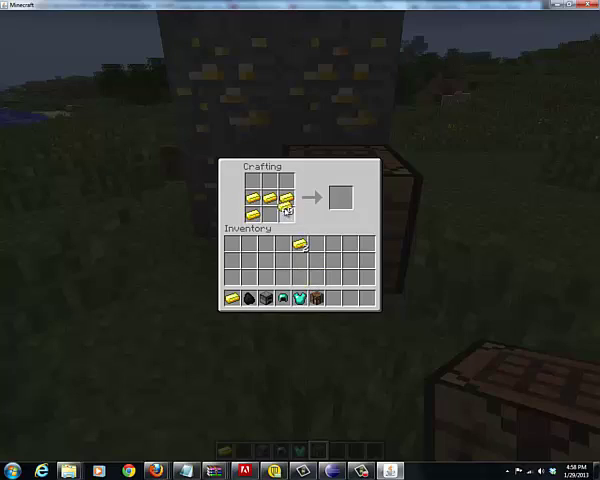
click(333, 245)
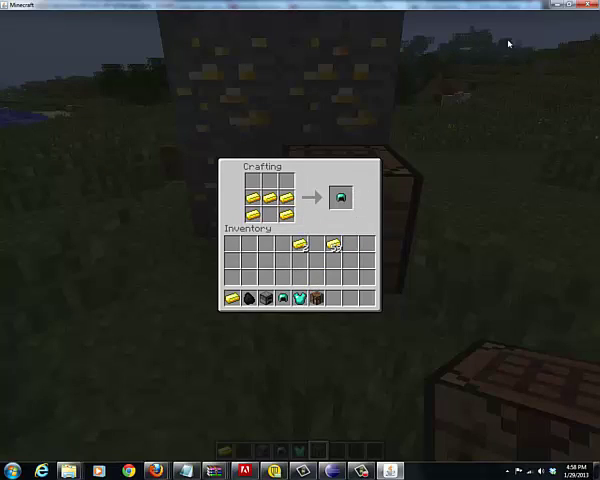
click(542, 6)
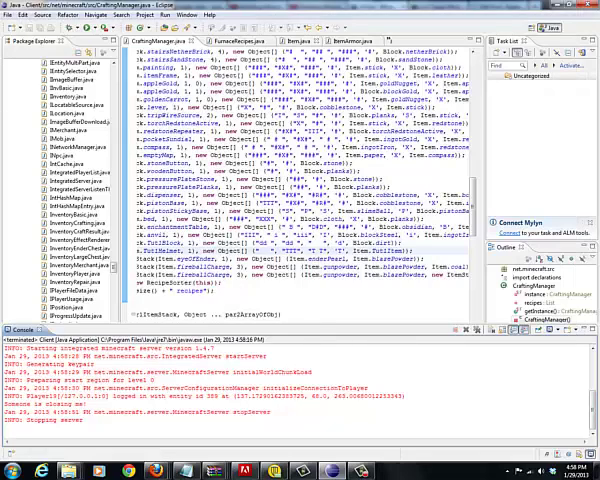
Change the chestplateTut1 armor material in Item.java from DIAMOND to GOLD.
click(345, 41)
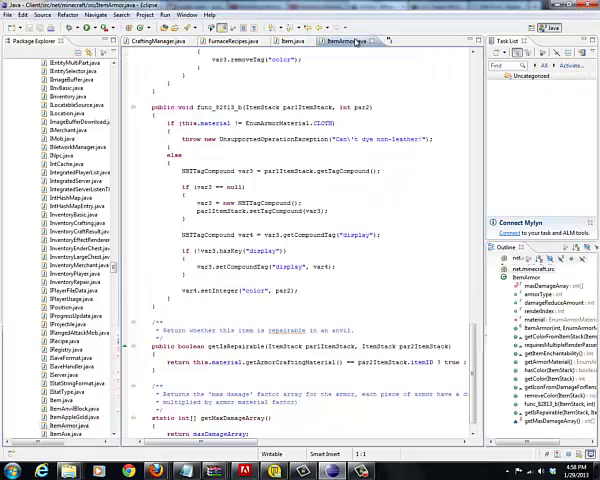
click(290, 41)
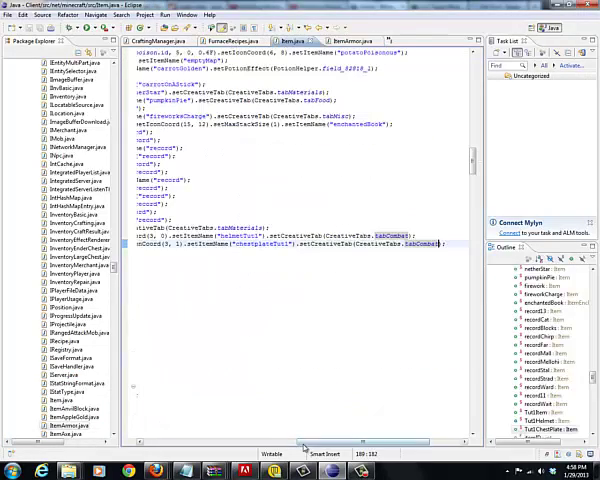
drag(305, 445, 280, 445)
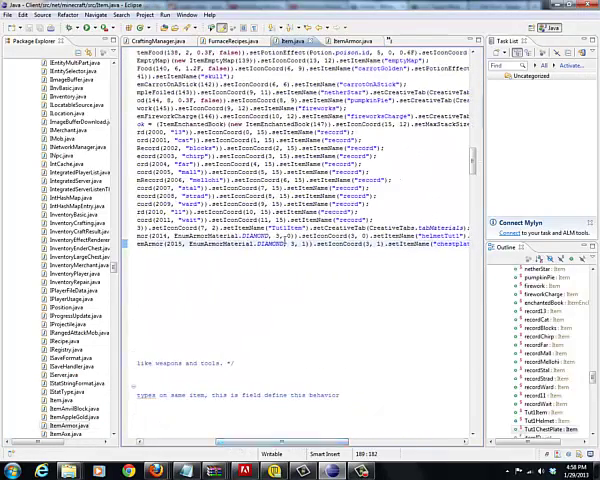
key(BackSpace)
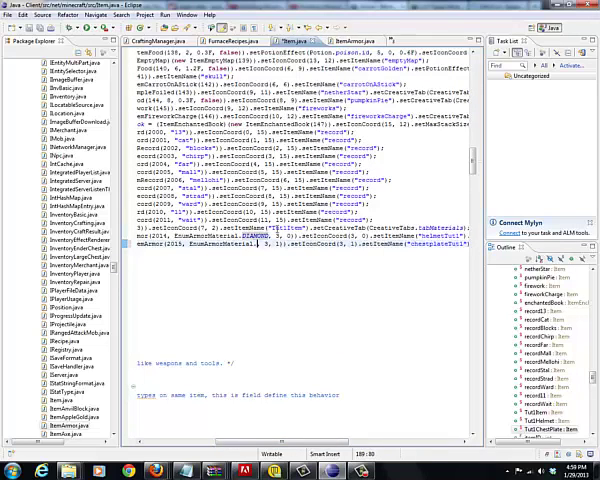
key(ctrl+space)
double_click(302, 283)
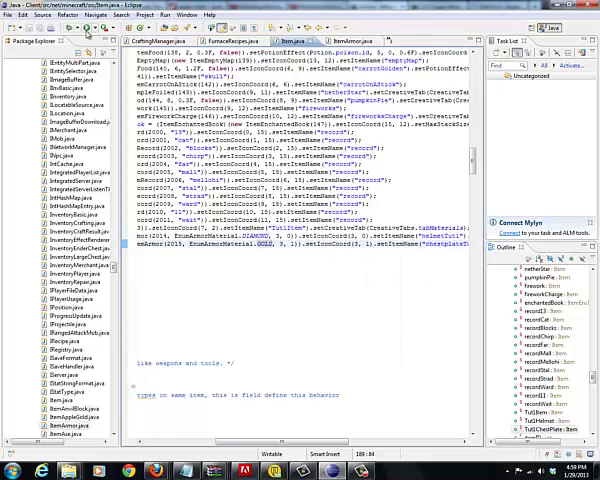
Change the helmetTut1 armor material from DIAMOND to GOLD.
double_click(260, 236)
key(ctrl+space)
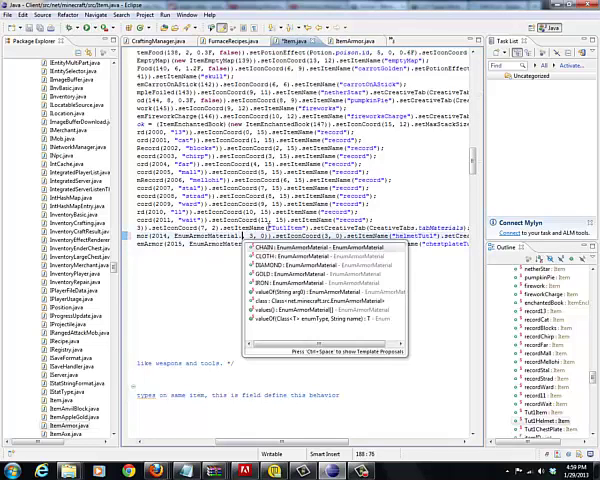
key(Down)
key(Down)
key(Down)
key(Return)
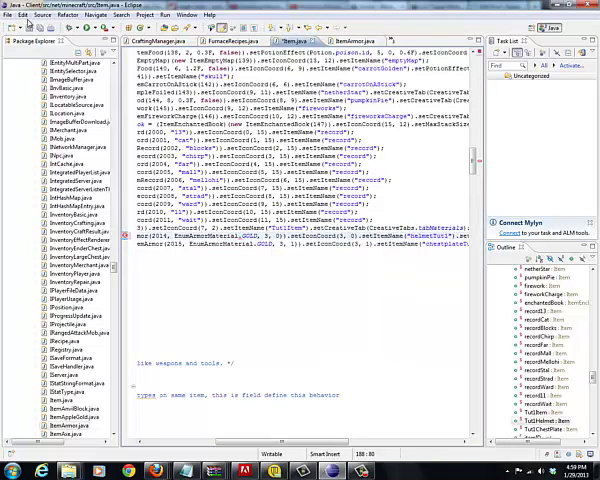
Relaunch Minecraft, load the newest creative world, and view the worn armor in the survival inventory.
click(90, 29)
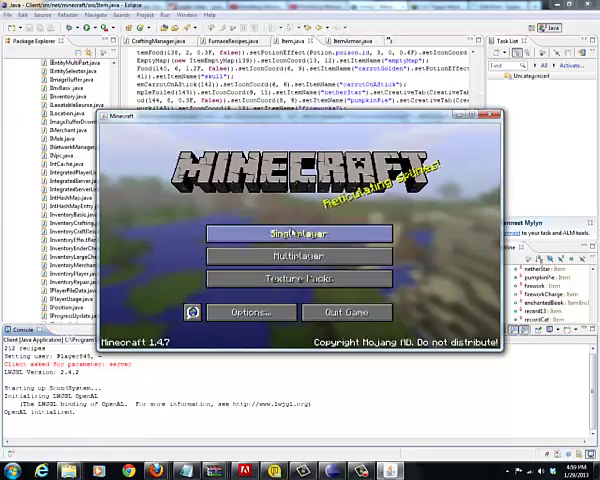
click(298, 233)
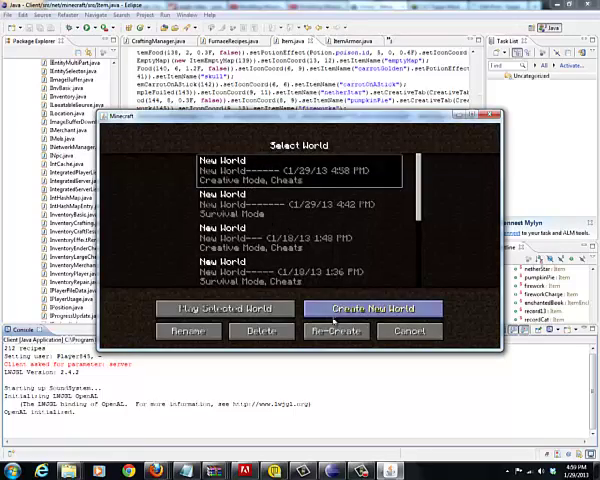
double_click(300, 175)
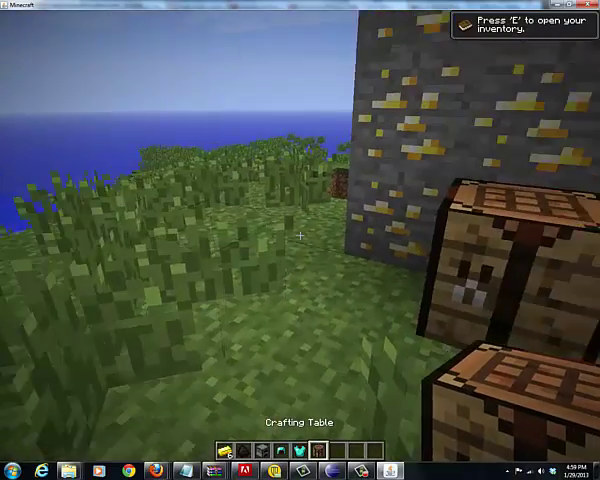
key(e)
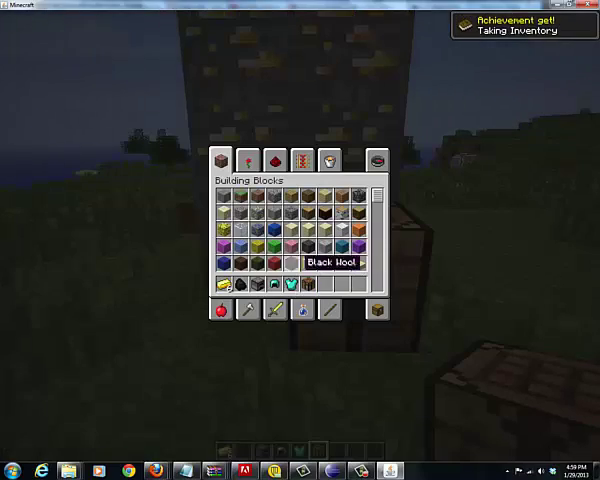
click(377, 310)
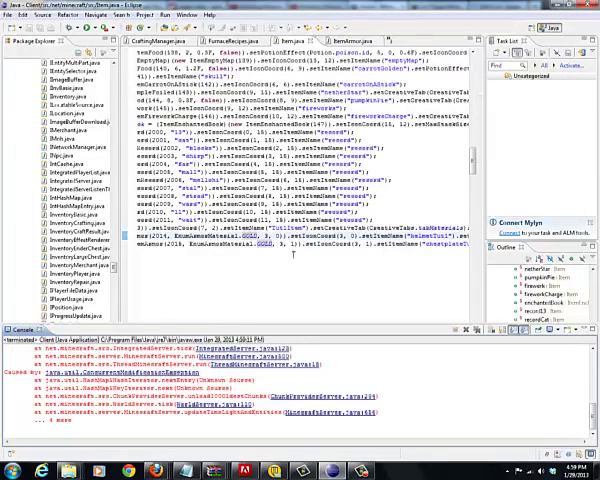
Write a CraftingManager.java recipe making Tut1ChestPlate from Item.Tut1Item, pattern "I I","III","III".
click(345, 41)
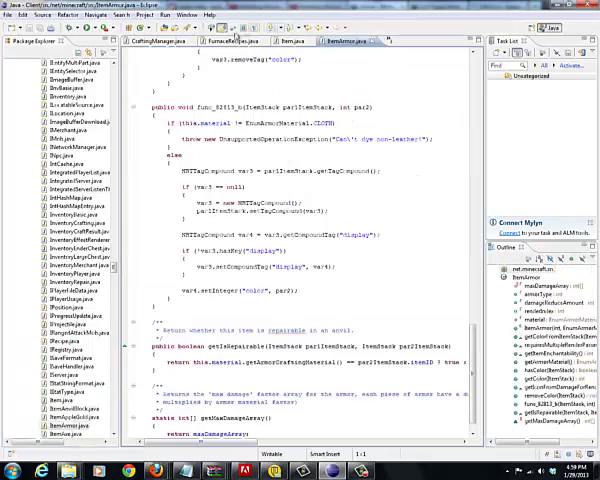
click(230, 41)
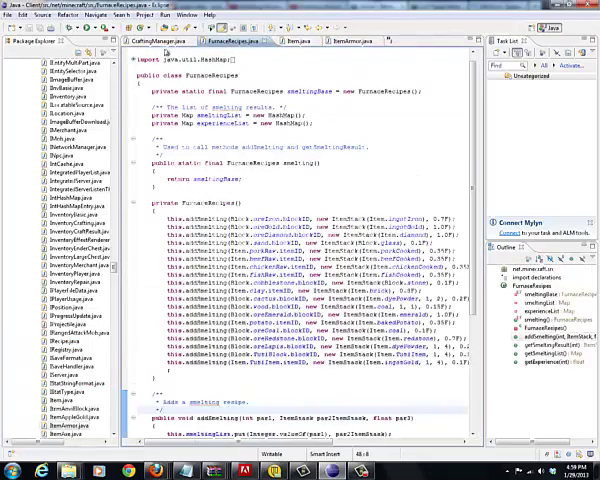
click(158, 41)
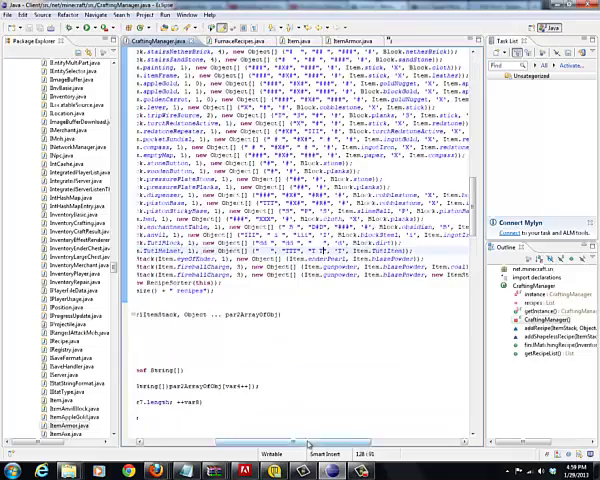
drag(310, 443, 285, 443)
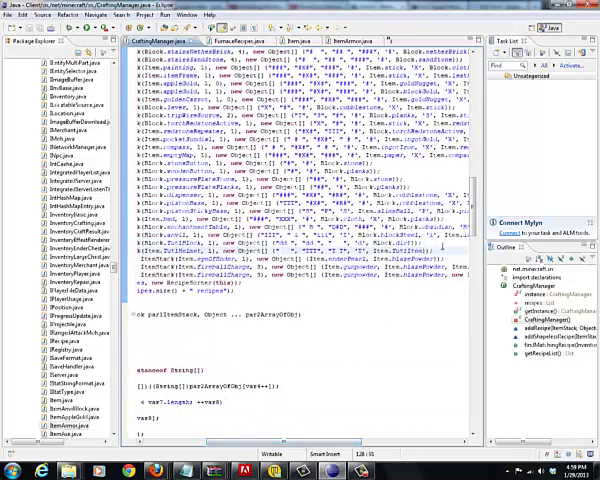
drag(435, 250, 130, 252)
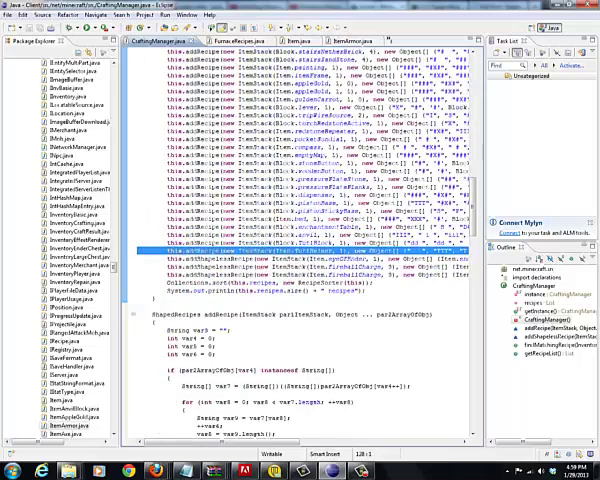
mouse_move(298, 443)
mouse_down()
mouse_move(400, 443)
mouse_move(300, 443)
mouse_up()
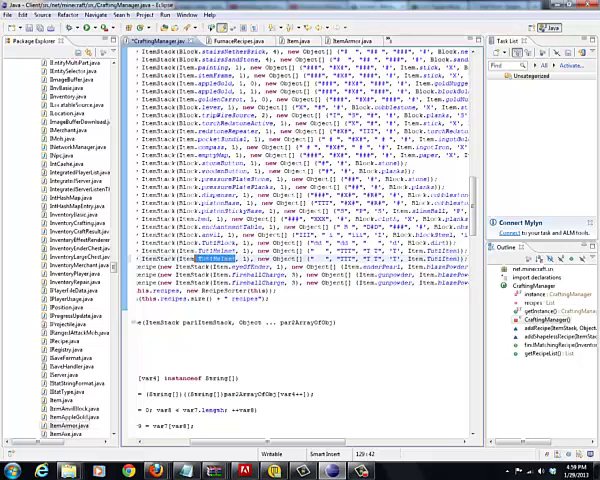
text(Item.tu)
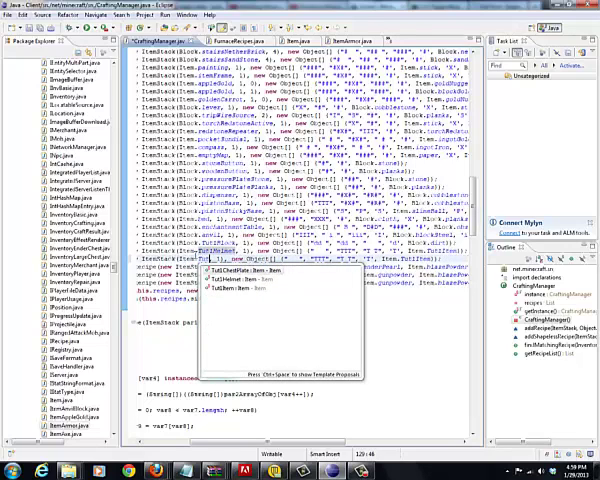
key(Return)
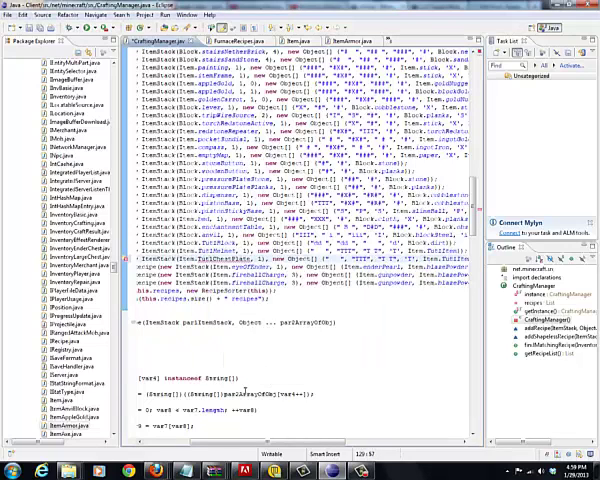
drag(250, 442, 300, 442)
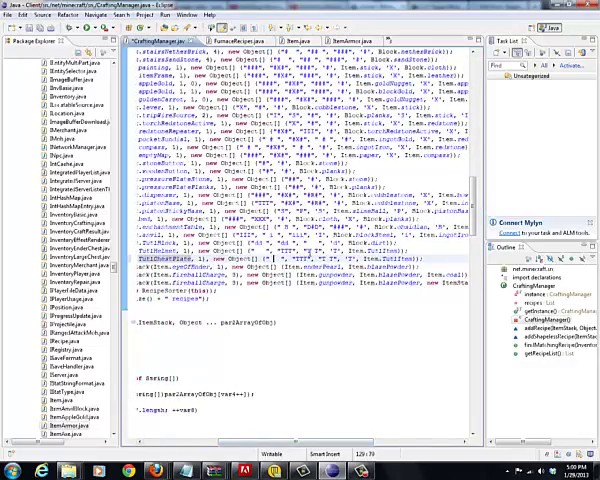
key(BackSpace)
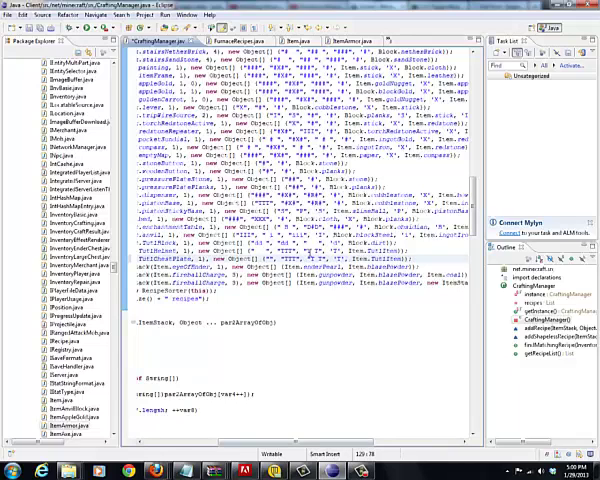
text(#)
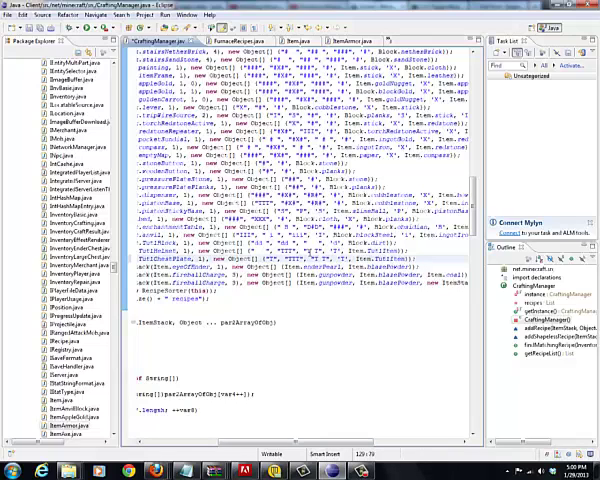
text(",)
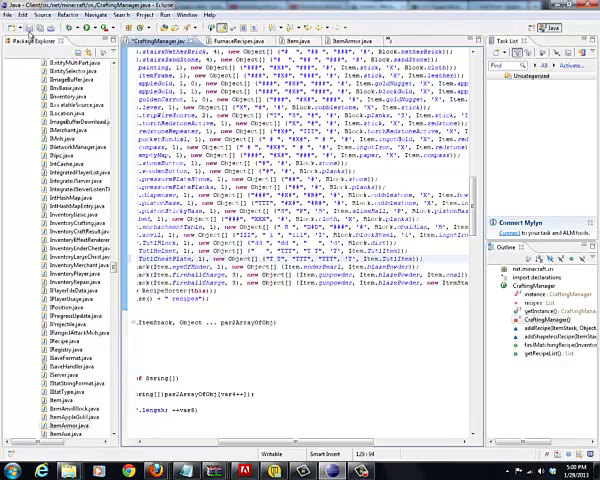
Relaunch Minecraft, load the test world, and open the crafting table.
click(95, 28)
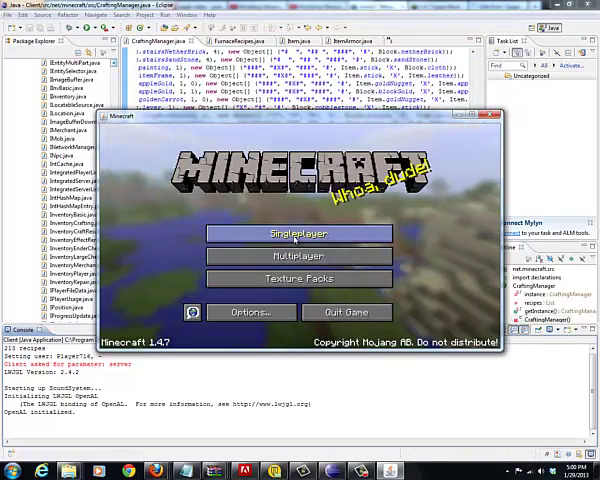
click(298, 234)
double_click(278, 175)
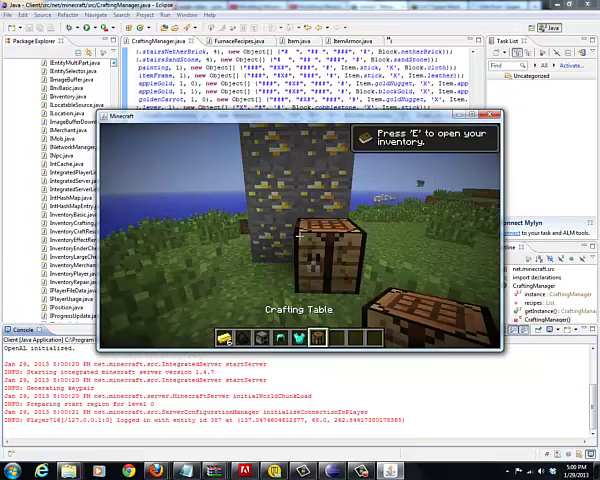
key(e)
key(Escape)
right_click(300, 232)
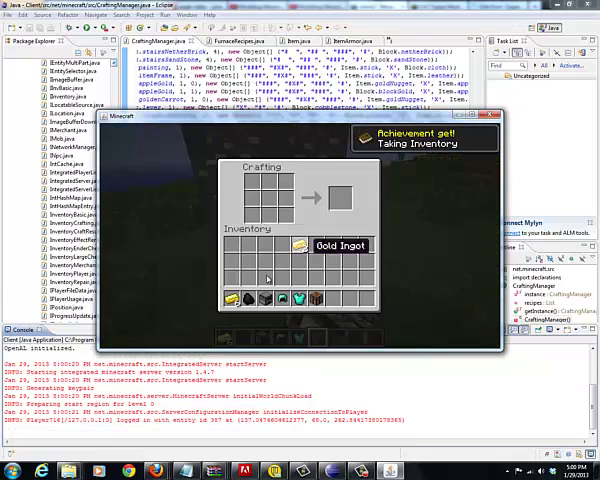
Place gold ingots in a chestplate shape to get the new chestplate, returning leftovers to inventory.
click(334, 243)
right_click(250, 197)
right_click(250, 213)
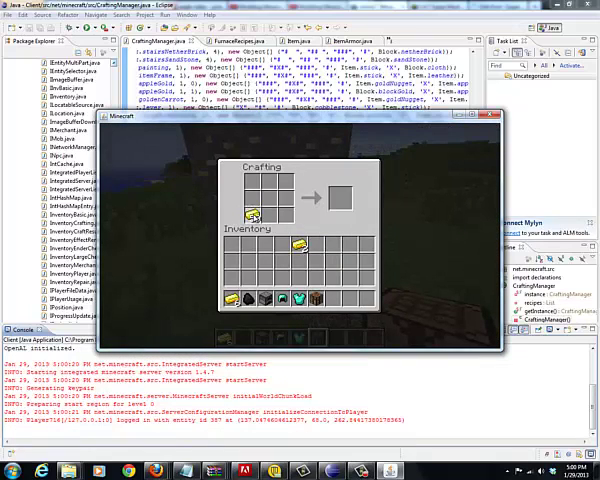
right_click(250, 180)
right_click(285, 180)
right_click(285, 197)
right_click(285, 213)
right_click(268, 197)
click(348, 278)
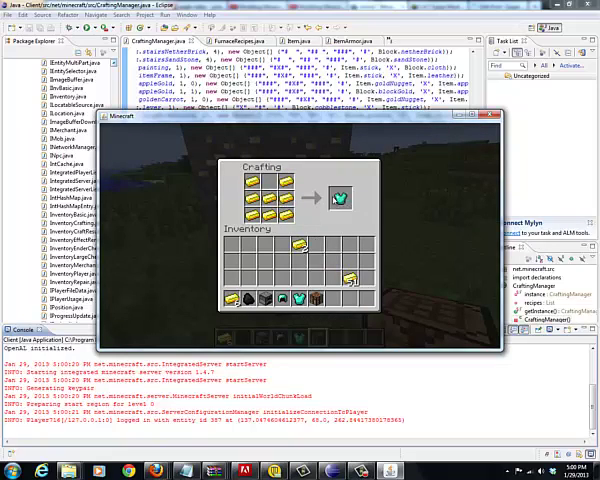
Close Minecraft and search Item.java for 'legs' to locate the leggings declarations.
click(491, 117)
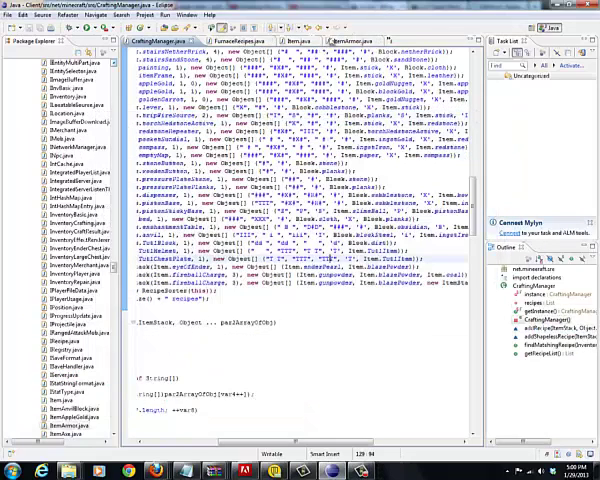
click(299, 41)
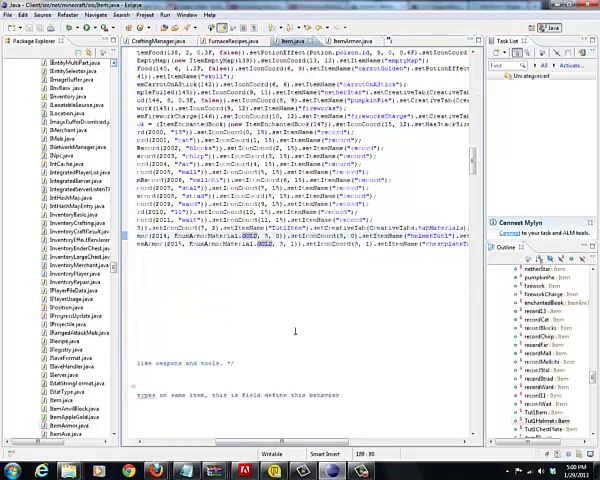
drag(290, 443, 210, 443)
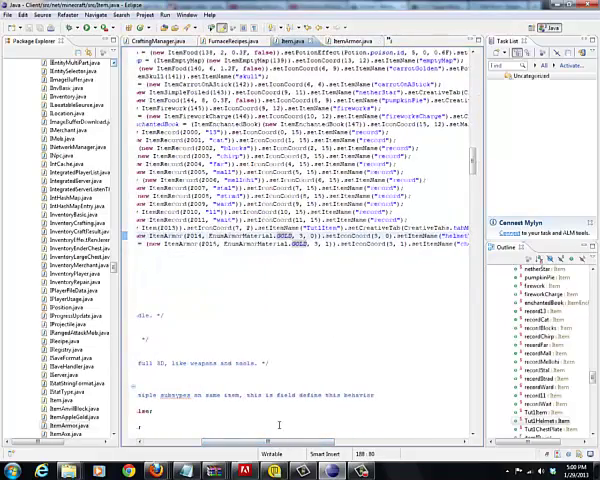
key(ctrl+f)
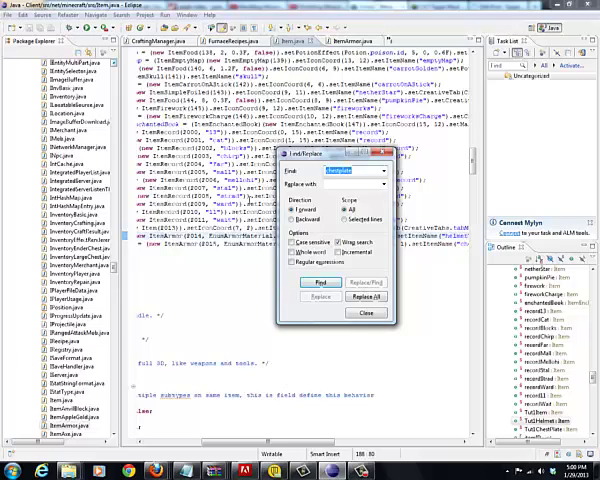
text(hlegs)
key(Return)
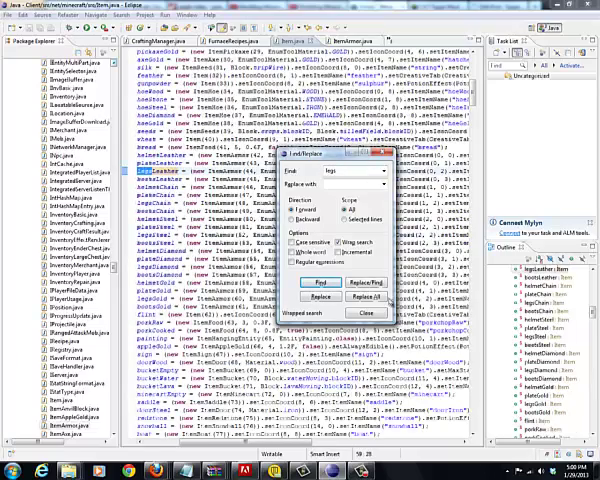
click(378, 314)
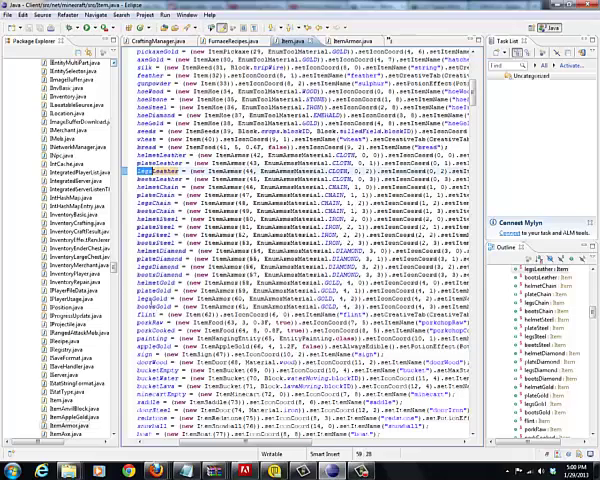
Copy the legsGold declaration line and paste it below the Tut1ChestPlate line.
click(230, 283)
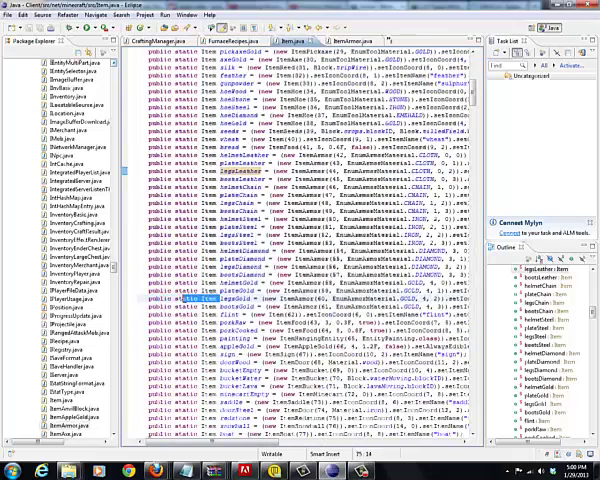
click(153, 300)
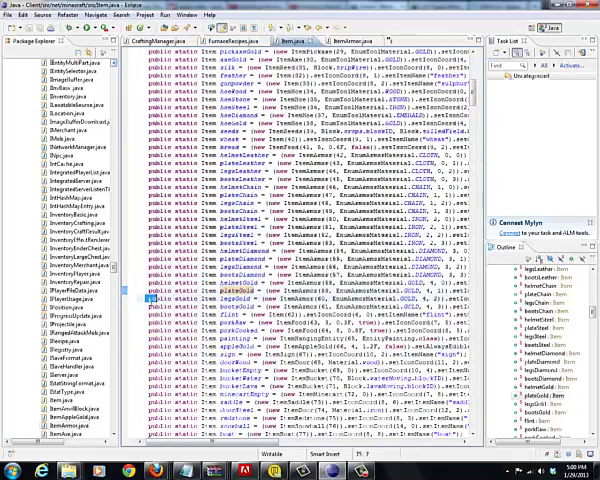
drag(153, 300, 470, 301)
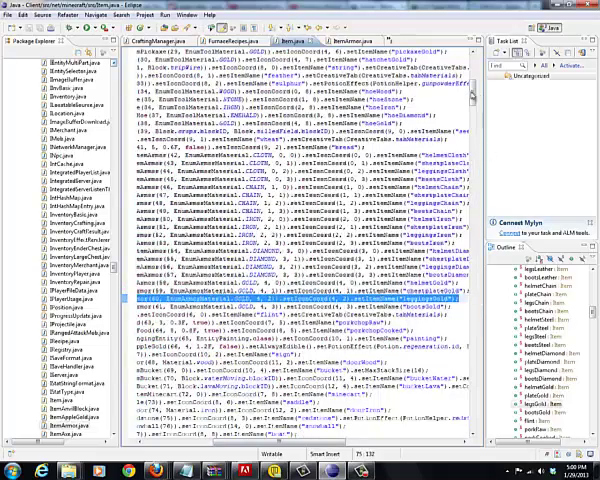
drag(472, 94, 472, 165)
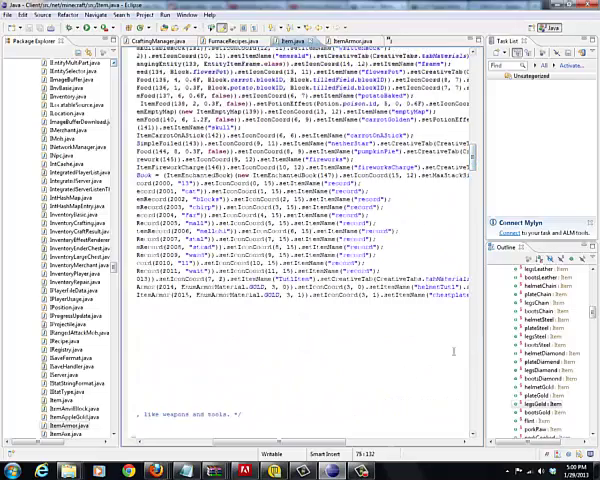
drag(335, 443, 425, 443)
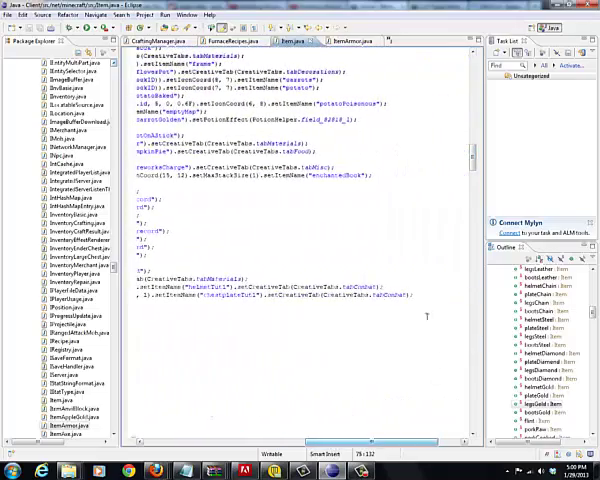
key(End)
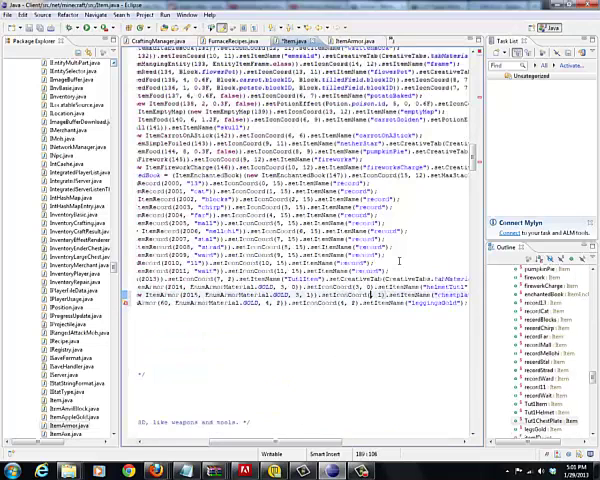
click(373, 295)
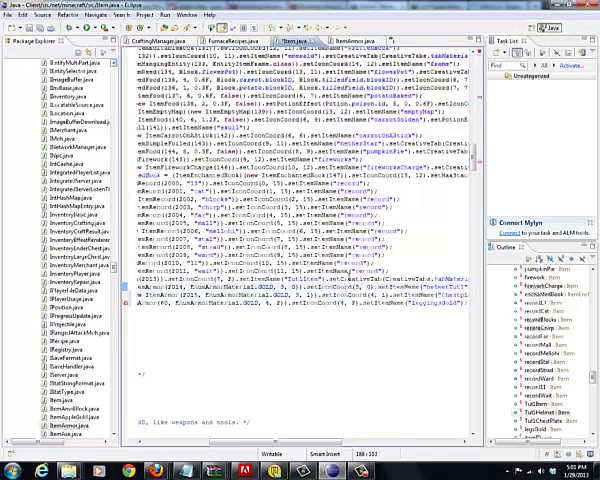
click(360, 288)
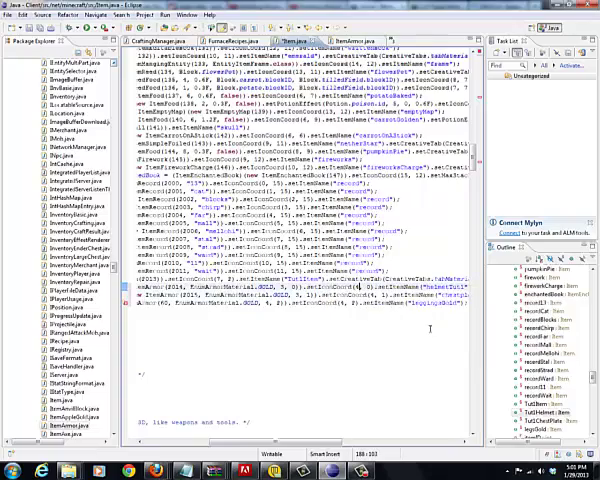
drag(318, 443, 190, 443)
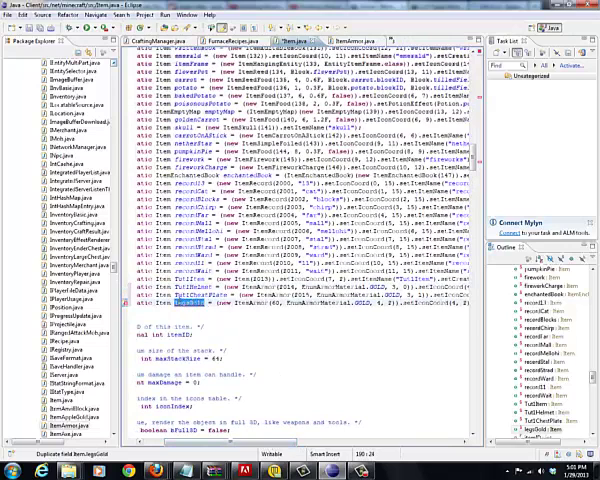
text(Tuf2)
text(Legs)
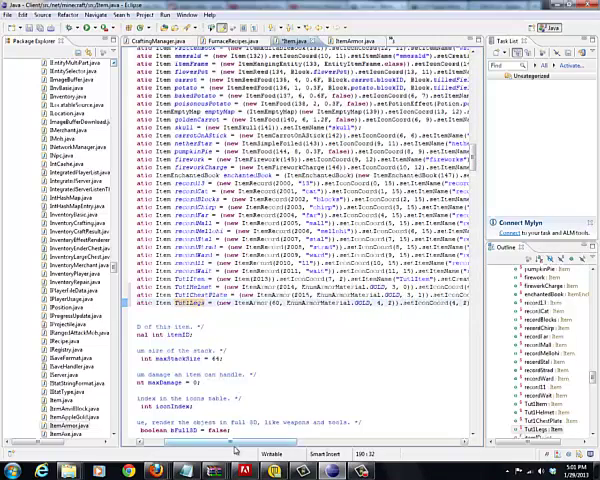
drag(200, 444, 248, 444)
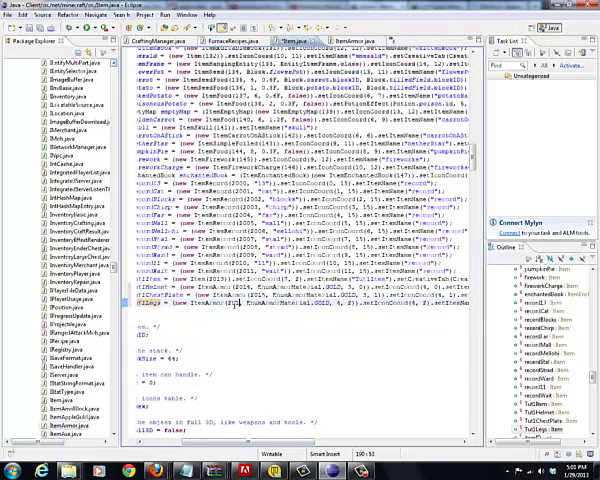
text(14)
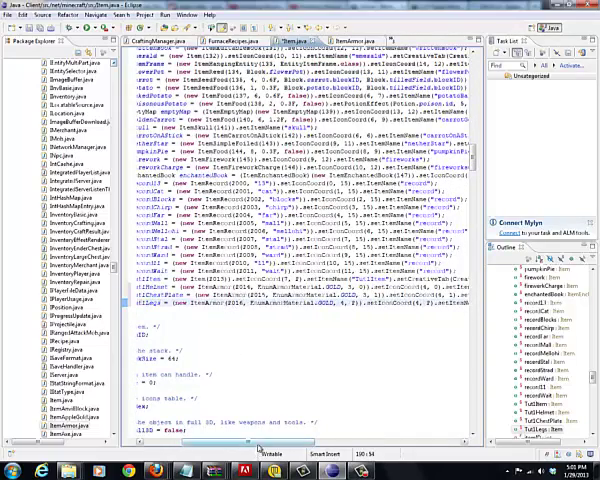
drag(258, 444, 320, 444)
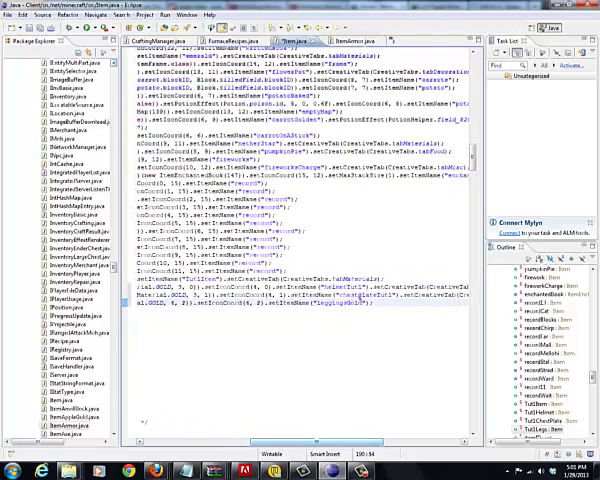
Change the leggings item name to leggingsTut1 and save Item.java.
double_click(360, 303)
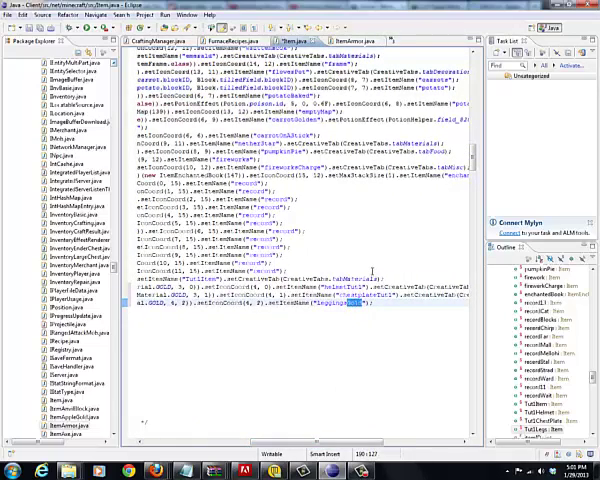
text(Fe)
key(ctrl+s)
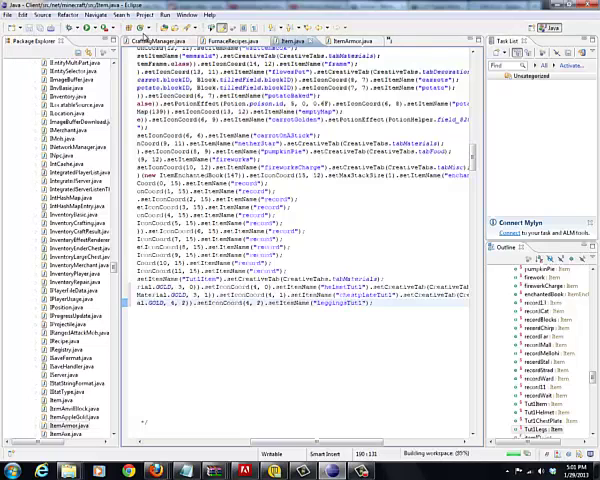
Duplicate the TutChestPlate addRecipe line in CraftingManager.java.
click(150, 41)
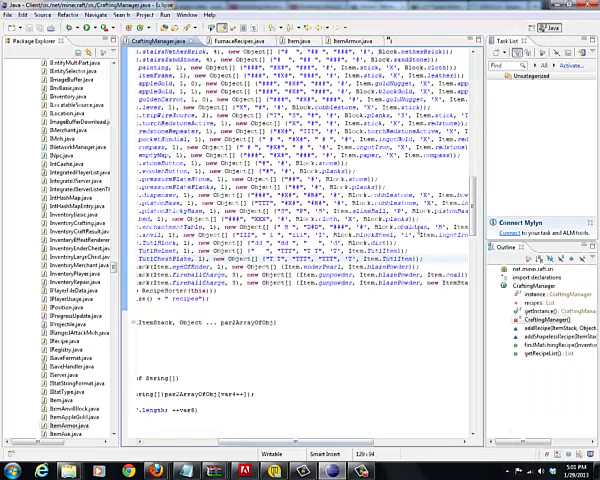
drag(425, 258, 136, 260)
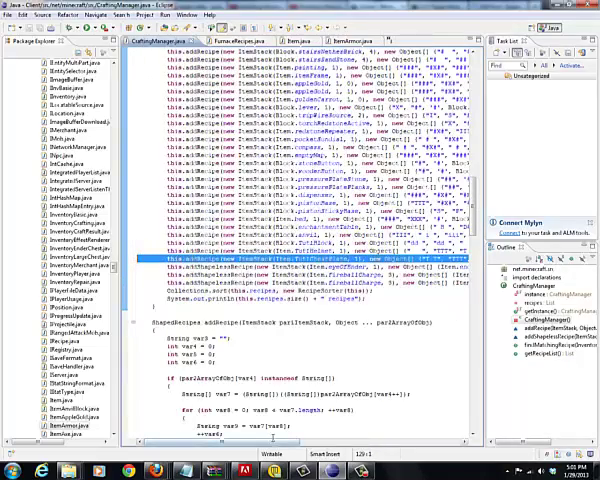
drag(325, 442, 335, 442)
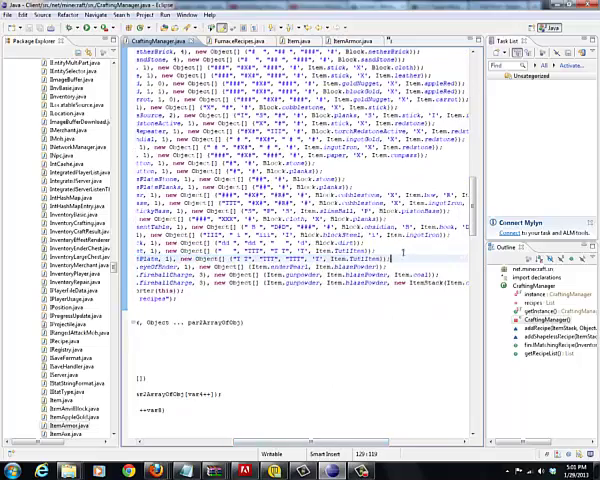
key(ctrl+alt+Down)
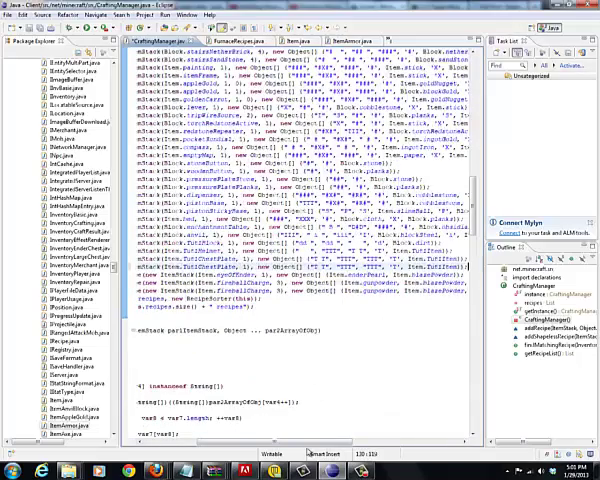
Replace Item.TutChestPlate with Item.TutLegs in the duplicated recipe using content assist.
drag(310, 442, 290, 442)
double_click(290, 268)
double_click(265, 266)
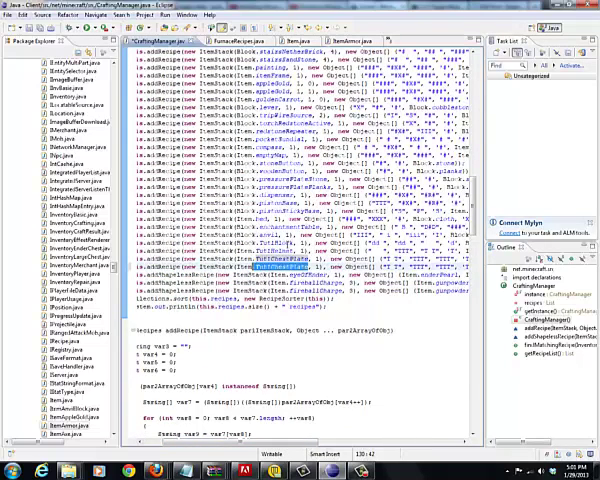
text(.)
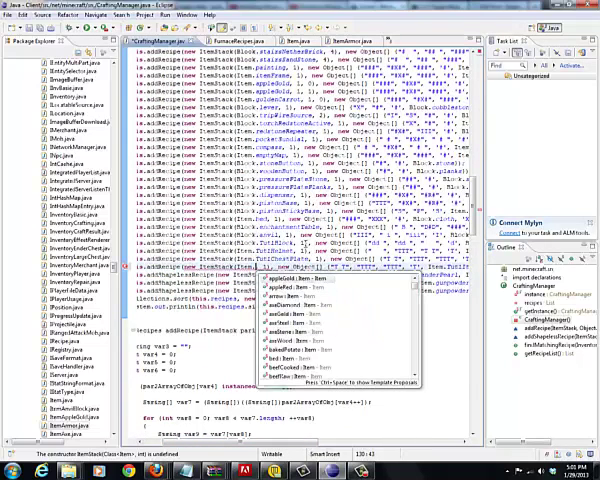
text(ta)
key(Escape)
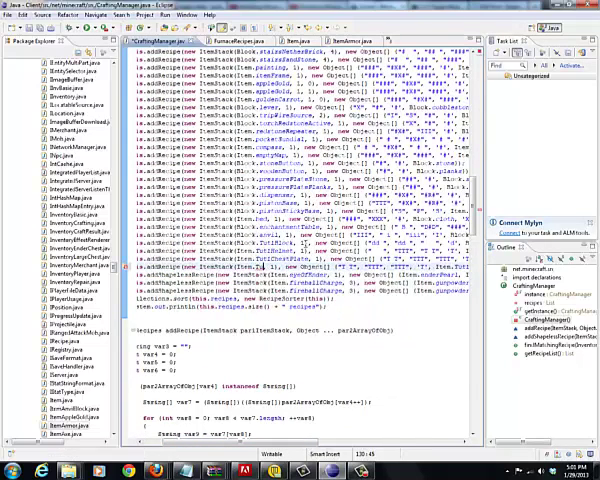
key(ctrl+space)
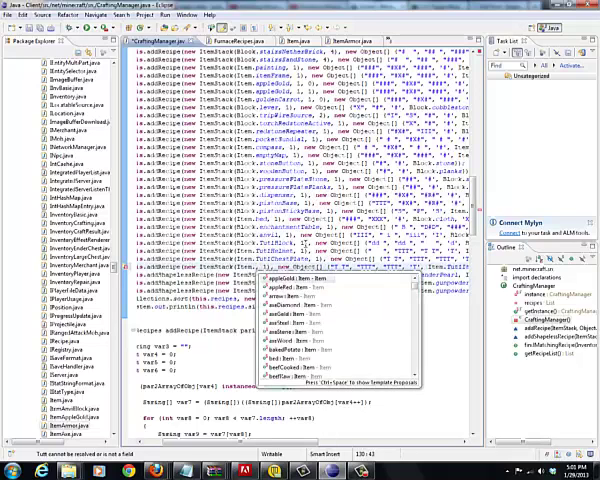
text(tal)
key(Return)
drag(292, 444, 332, 444)
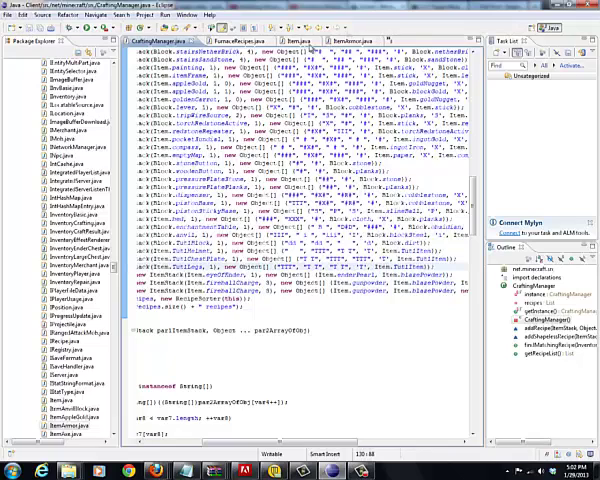
click(300, 41)
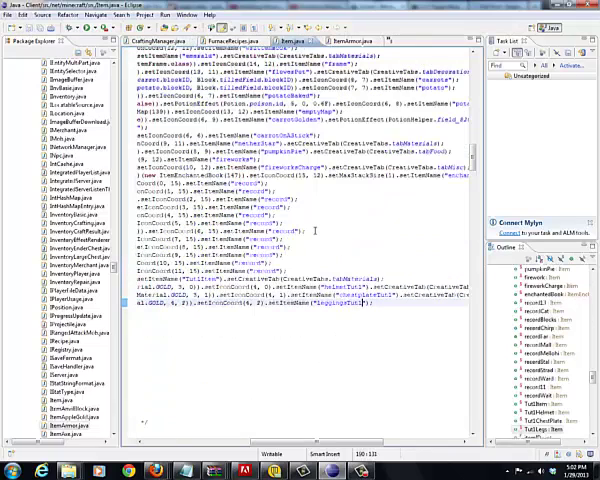
key(ctrl+f)
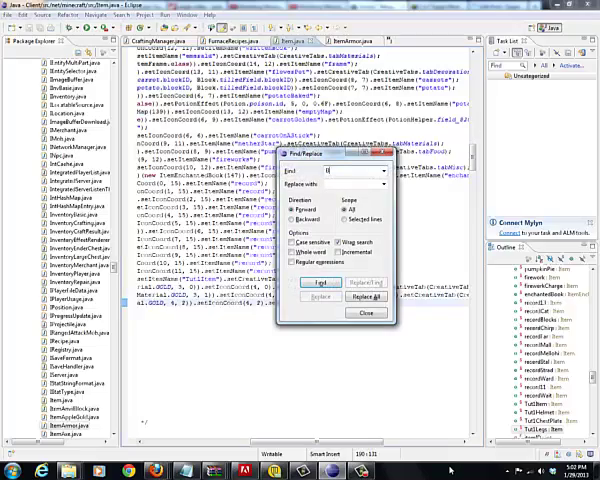
text(Boots)
key(Return)
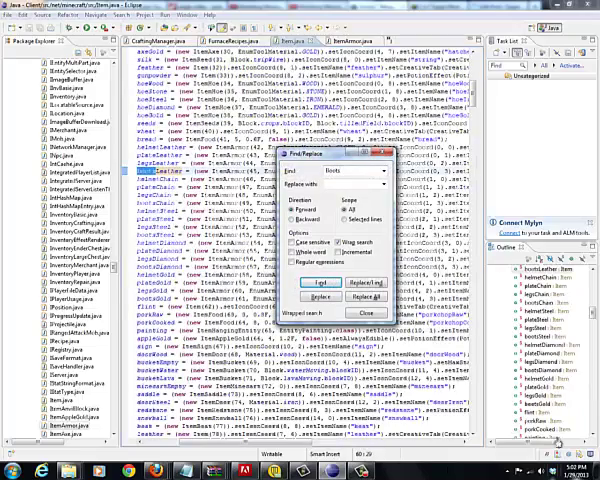
click(366, 313)
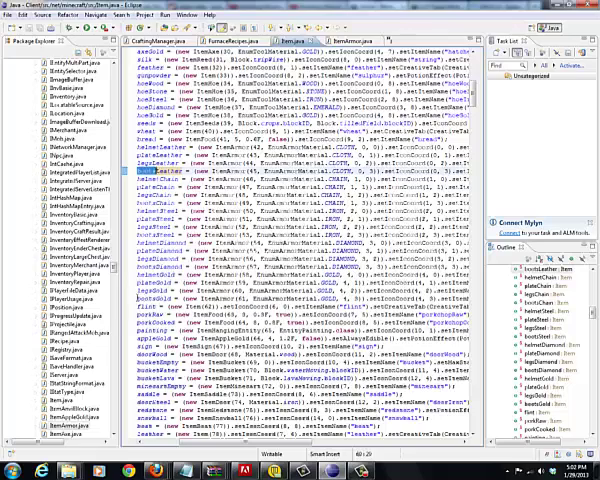
drag(137, 298, 470, 298)
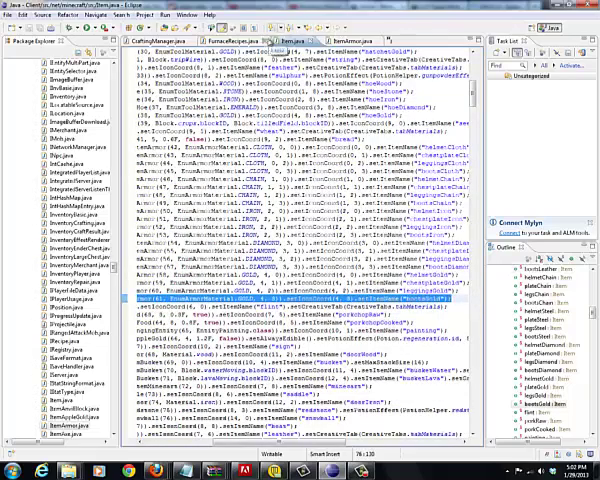
click(155, 41)
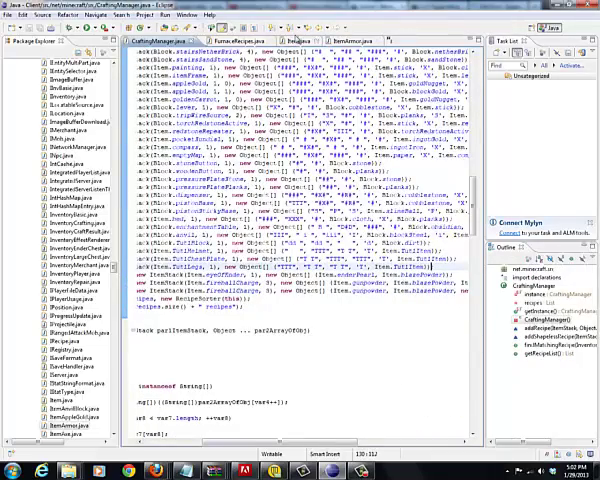
Paste the bootsGold line below Tut1Legs, renaming it Tut1Boots with item ID 2017.
click(290, 40)
drag(472, 92, 472, 160)
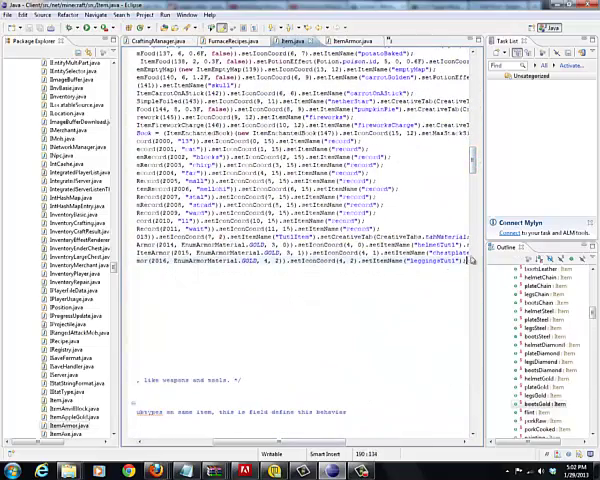
key(Home)
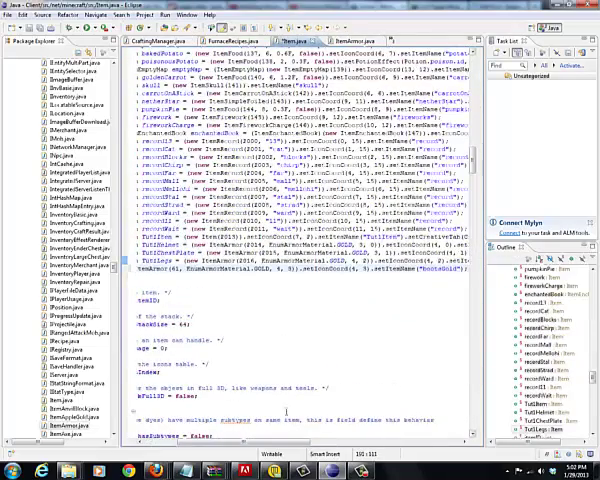
drag(300, 441, 140, 441)
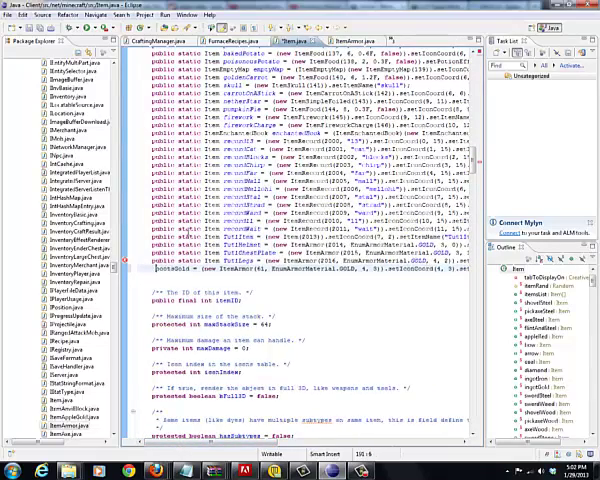
text(public )
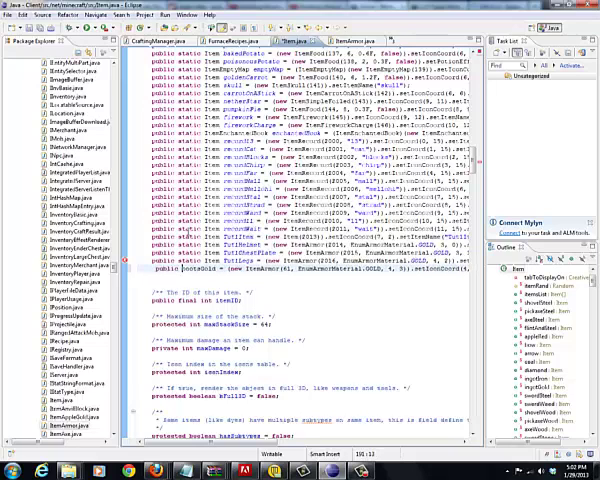
text(static)
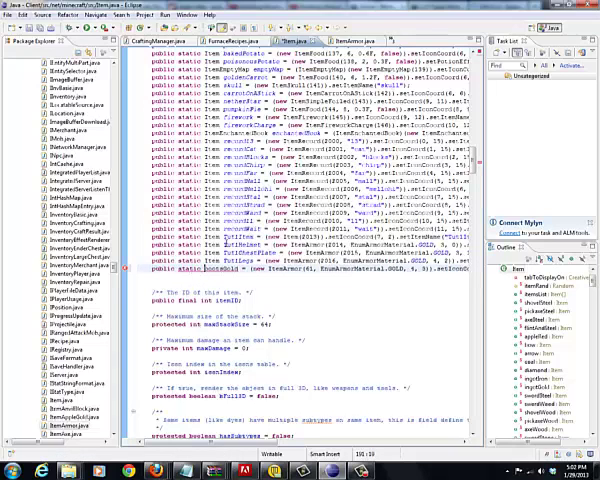
text( Item bootsGold)
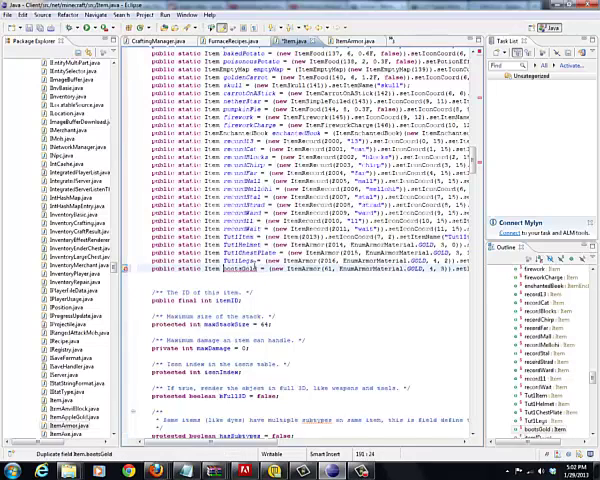
double_click(245, 268)
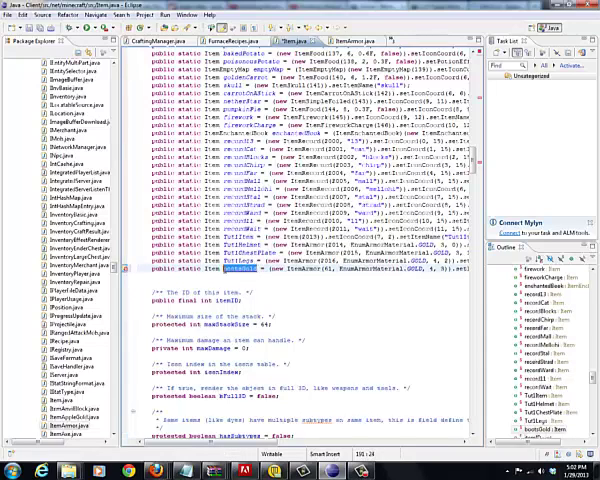
text(TutI)
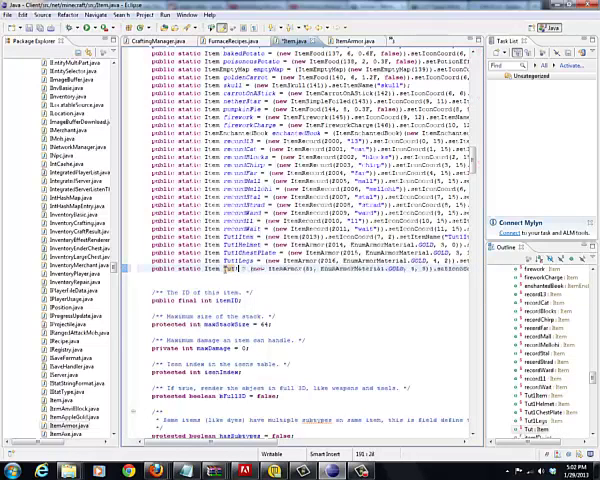
text(Boots)
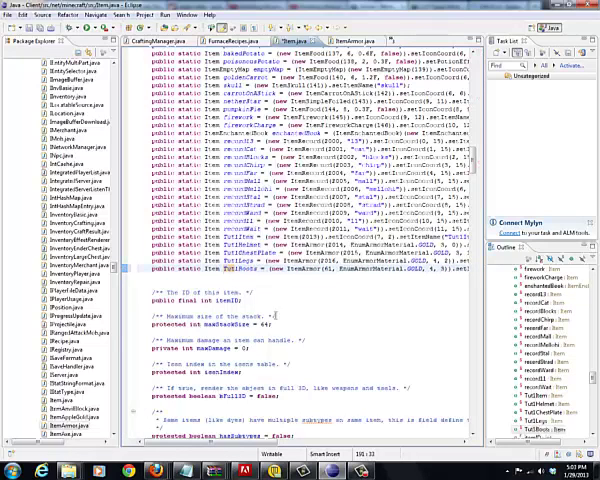
scroll(300, 250, right, 5)
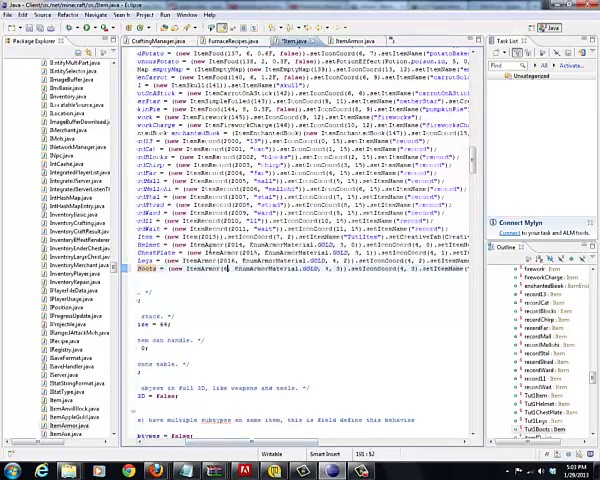
text(017)
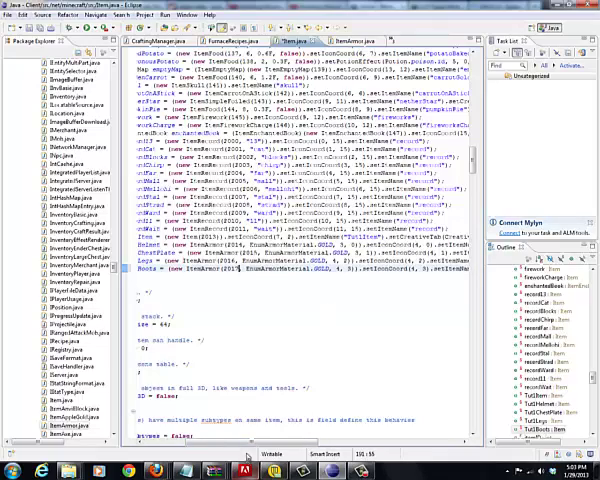
drag(254, 442, 287, 442)
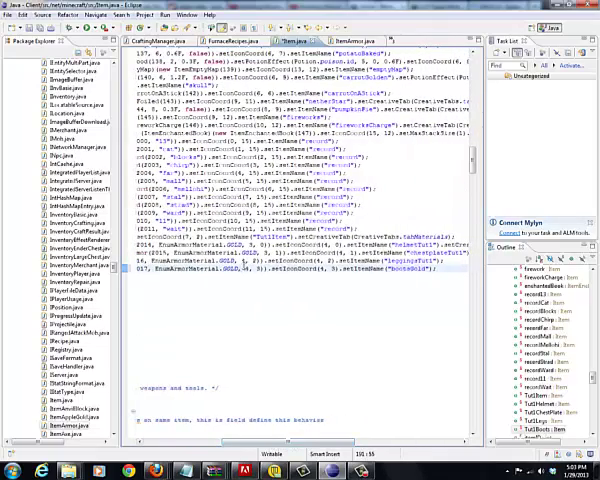
Change the boots and leggings armor material from GOLD to DIAMOND.
double_click(231, 268)
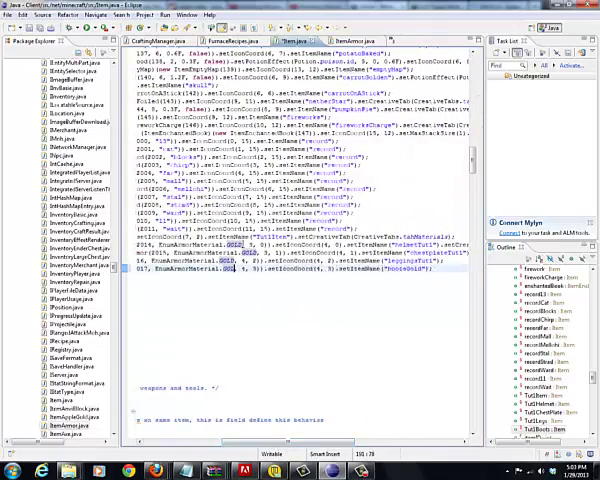
key(BackSpace)
key(ctrl+space)
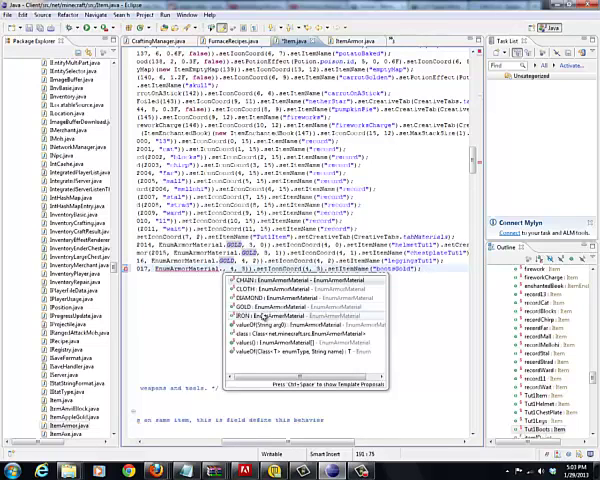
double_click(268, 307)
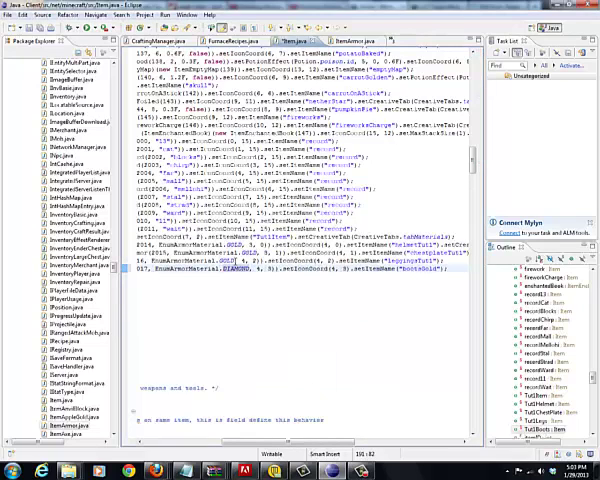
double_click(231, 261)
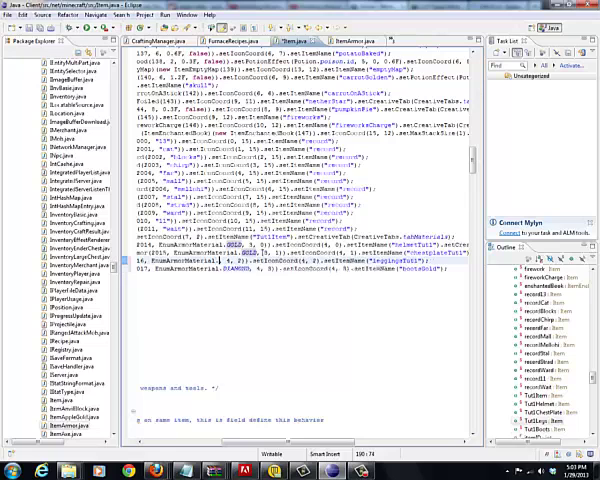
key(BackSpace)
key(ctrl+space)
double_click(268, 289)
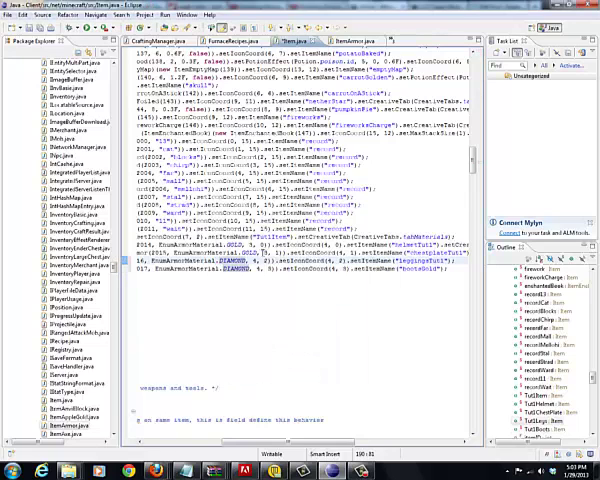
Change the chest plate and helmet armor material from GOLD to DIAMOND.
double_click(251, 253)
key(BackSpace)
key(ctrl+space)
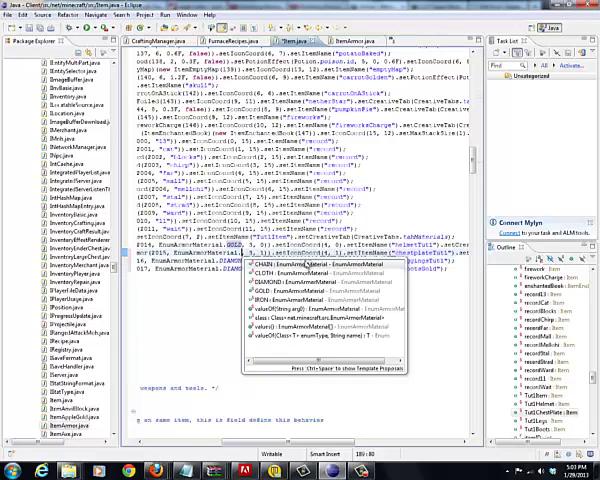
double_click(268, 281)
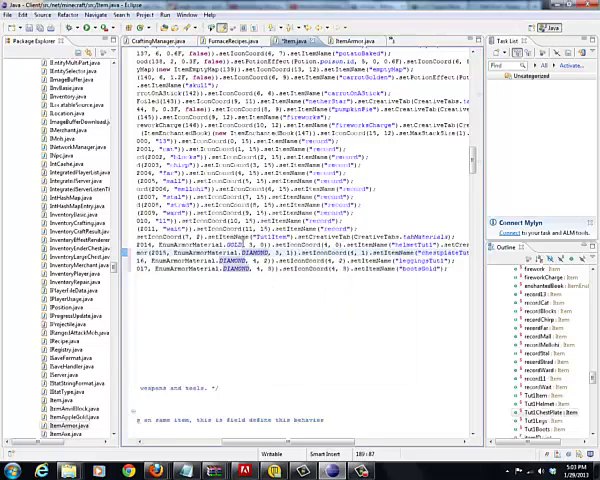
double_click(234, 244)
key(BackSpace)
key(ctrl+space)
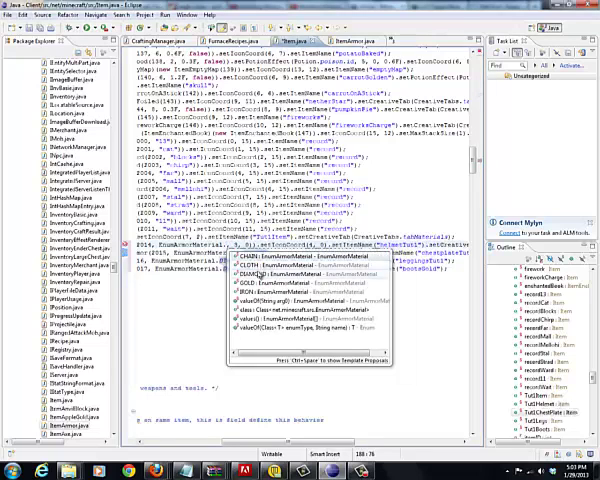
double_click(290, 276)
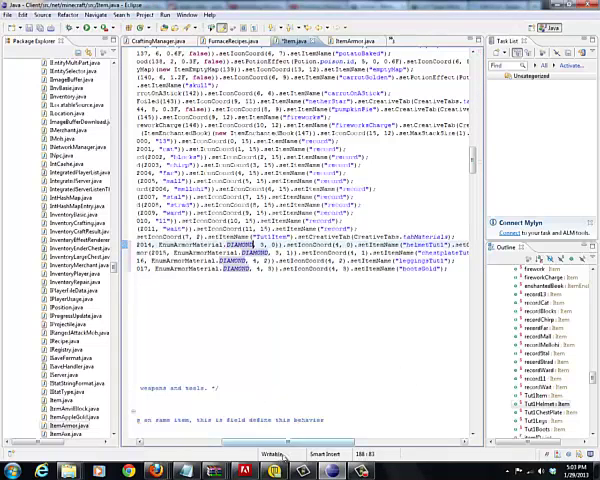
drag(272, 445, 232, 445)
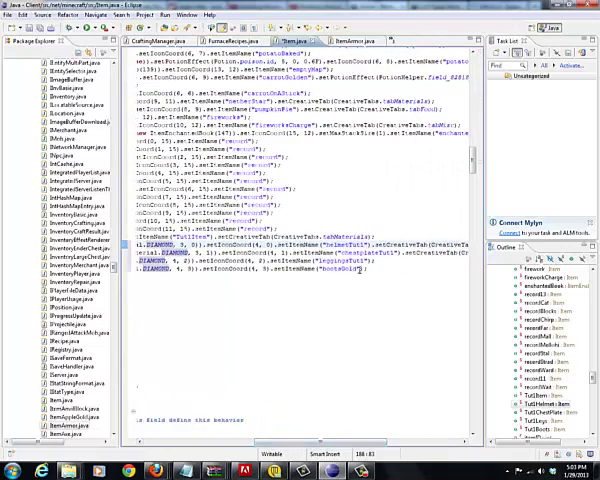
click(355, 270)
text(Tut1)
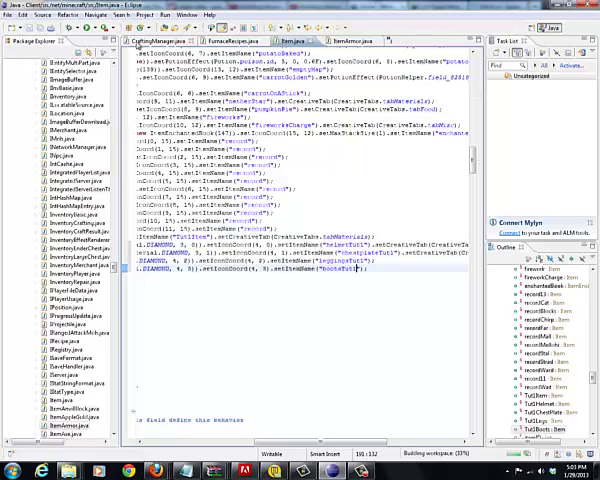
Set the fourth armor recipe's result item to Tut1Boots in CraftingManager.java.
click(150, 41)
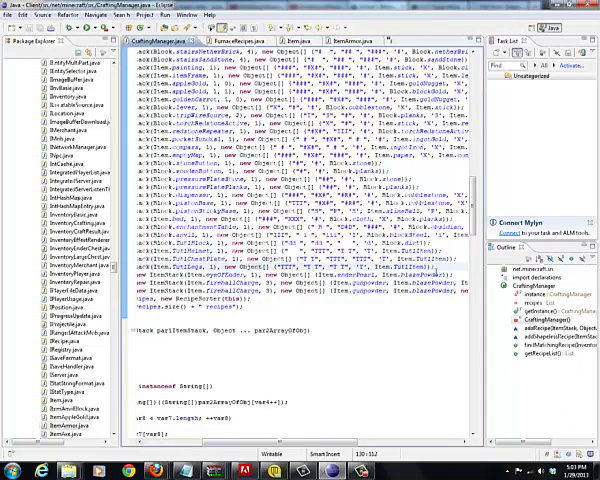
drag(437, 268, 127, 268)
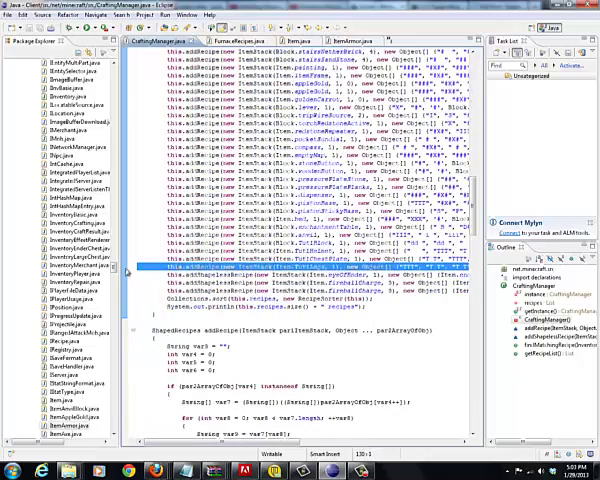
mouse_move(250, 443)
mouse_down()
mouse_move(372, 443)
mouse_move(300, 443)
mouse_up()
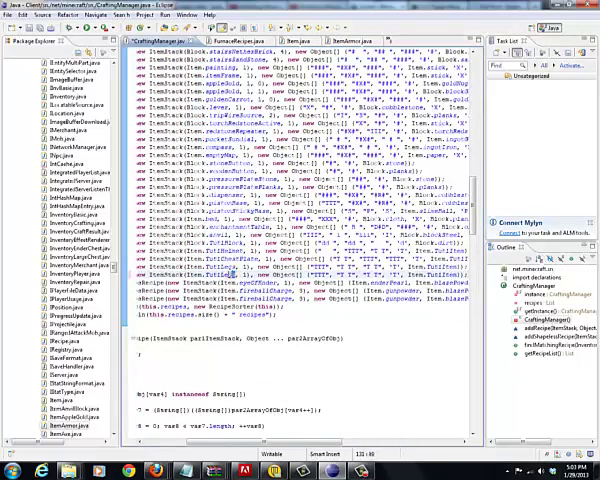
double_click(220, 270)
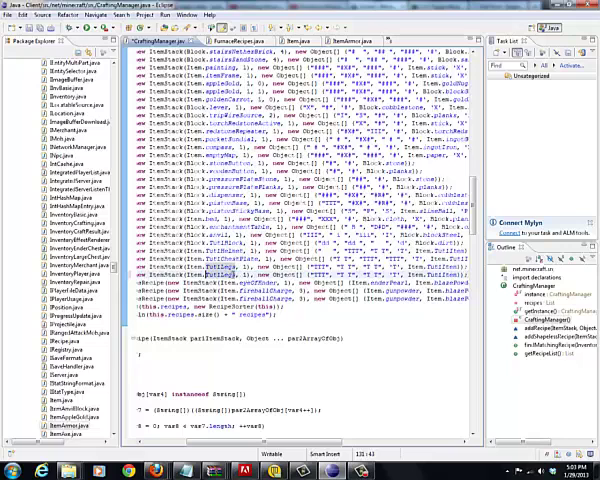
key(BackSpace)
key(ctrl+space)
text(Tuf)
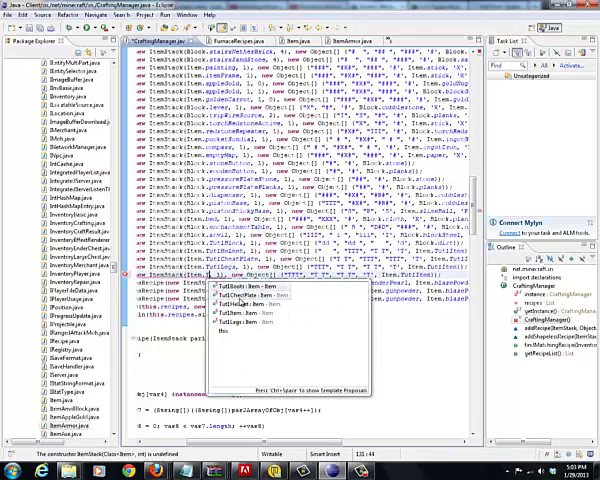
key(Return)
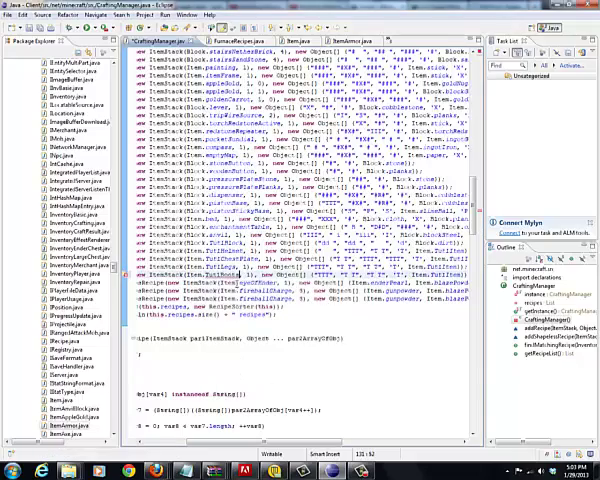
mouse_move(255, 446)
mouse_down()
mouse_move(294, 446)
mouse_move(280, 446)
mouse_up()
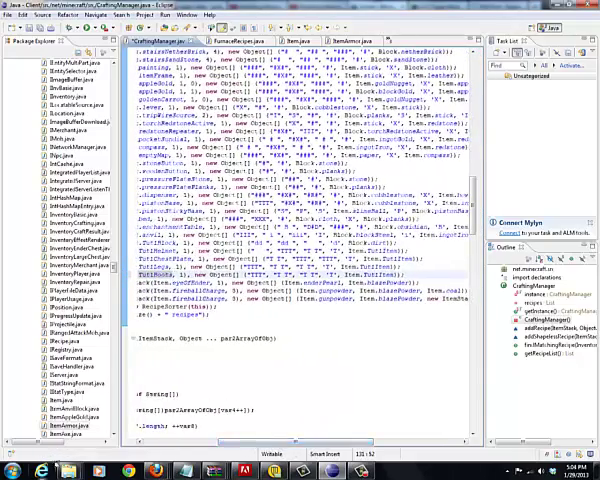
Check the wiki's armor recipes, then start the creative New World from Singleplayer.
click(155, 470)
click(214, 302)
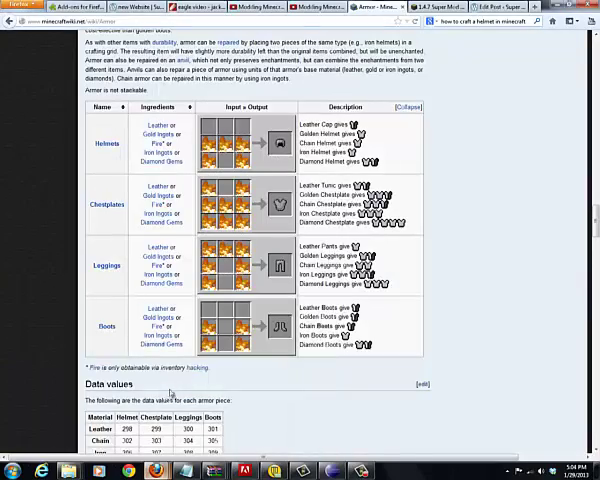
scroll(213, 322, down, 1)
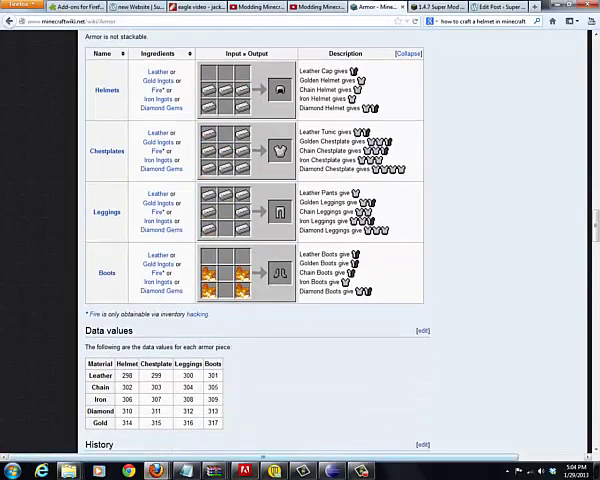
click(244, 470)
click(330, 400)
click(330, 400)
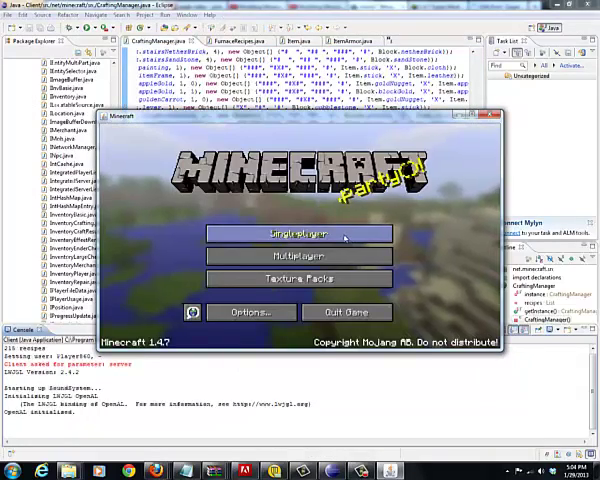
click(386, 236)
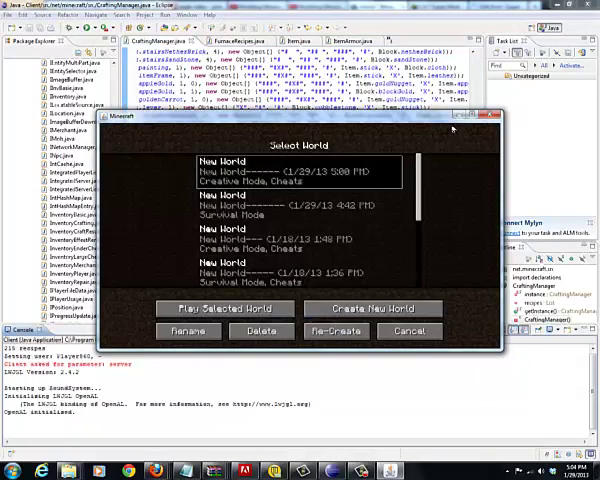
double_click(300, 171)
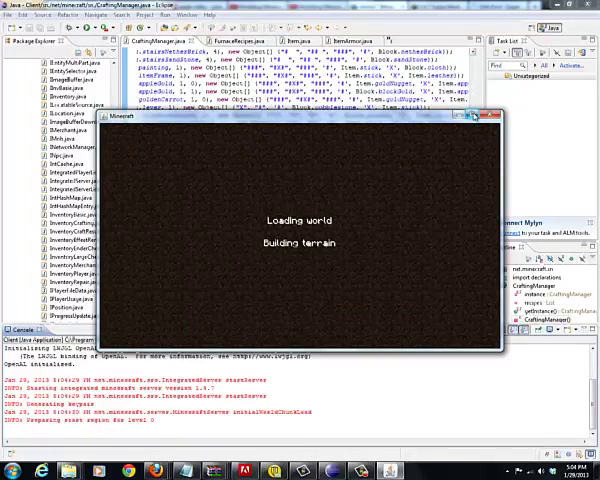
Maximize the game, browse the Combat and Materials creative tabs, and return to Survival Inventory.
click(472, 117)
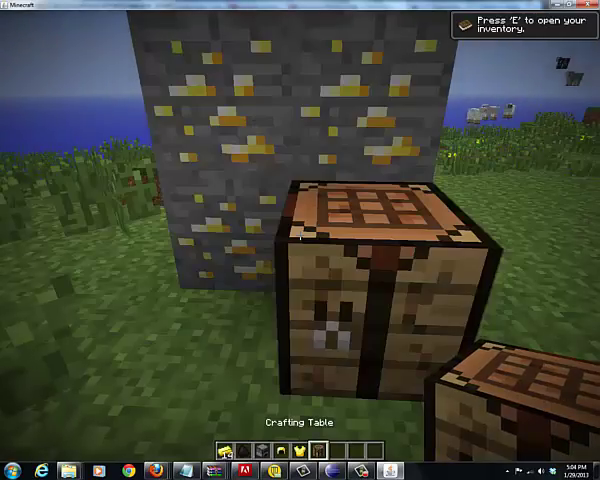
key(e)
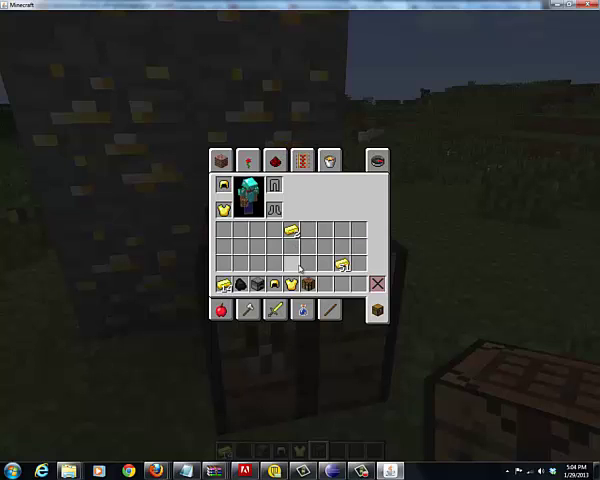
click(275, 312)
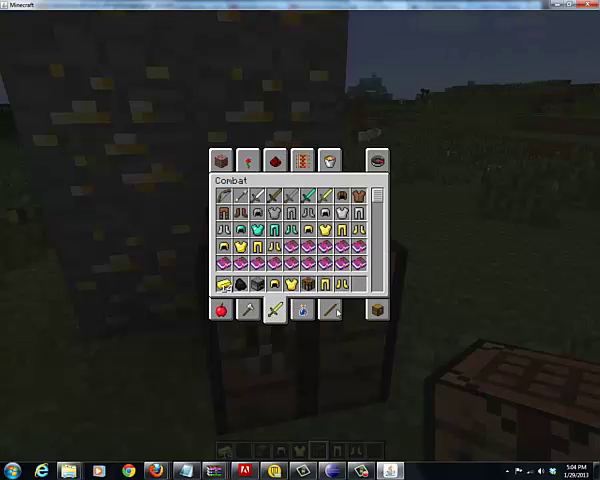
click(330, 310)
click(377, 311)
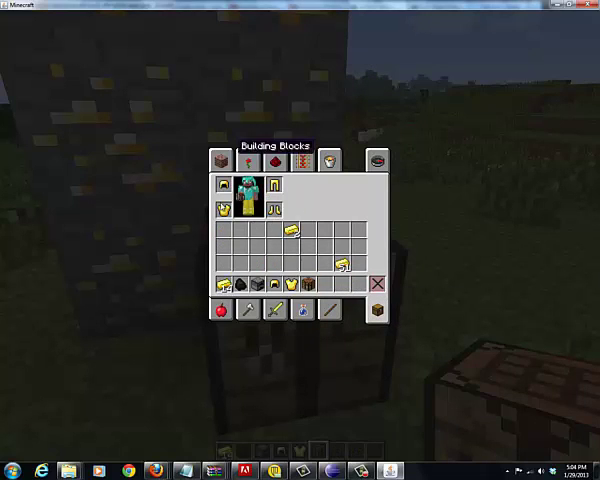
Pause and resume the game, then reopen the inventory to show the worn armor.
key(e)
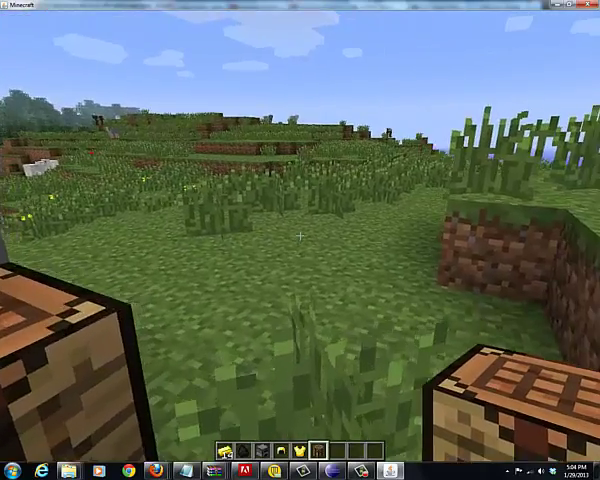
key(Escape)
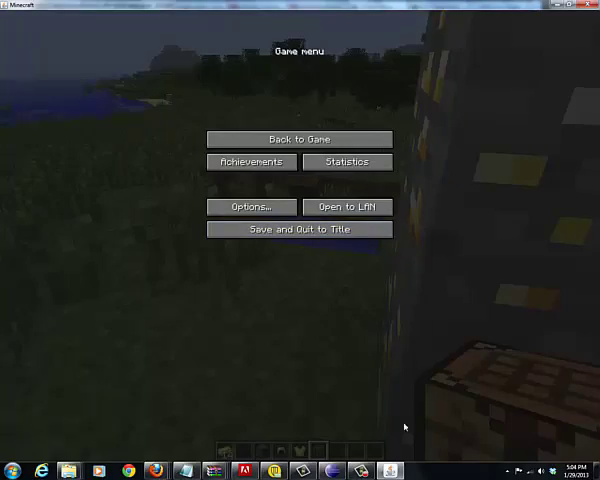
click(299, 139)
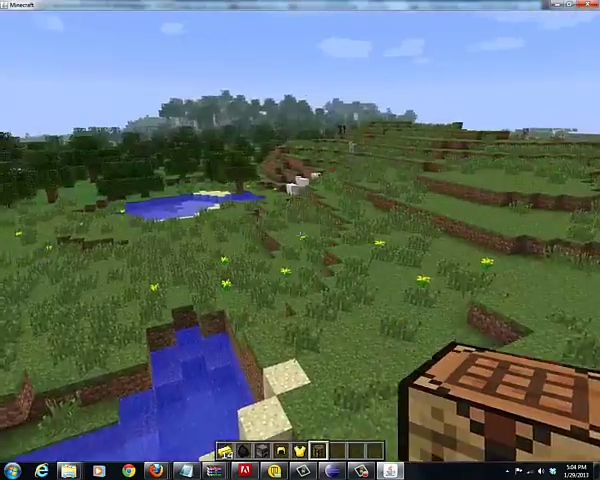
key(e)
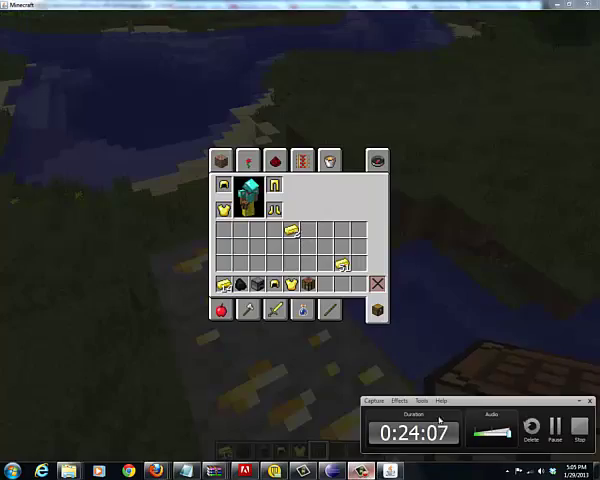